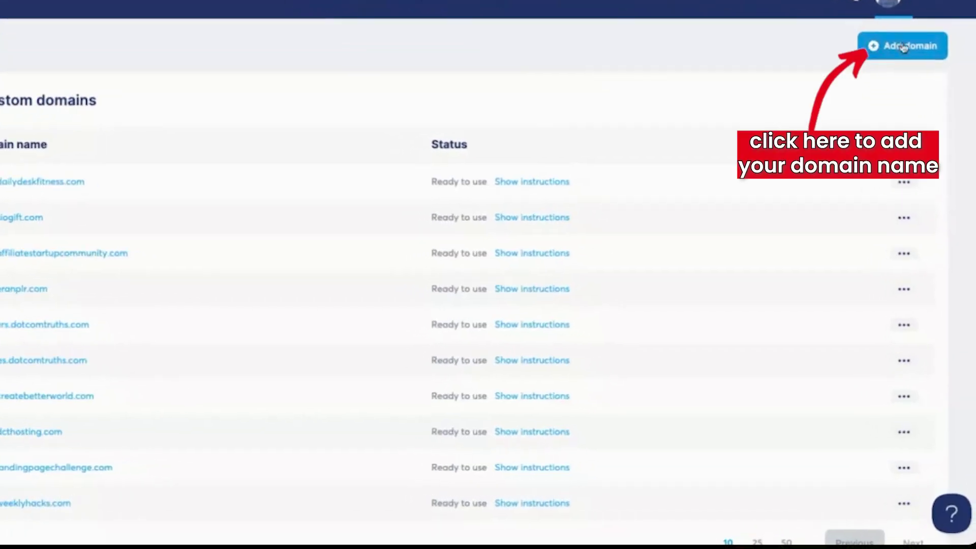
# Dismiss the add-domain form, open affiliatestartupcommunity.com in a new tab, and show the Websites menu
pyautogui.click(884, 48)
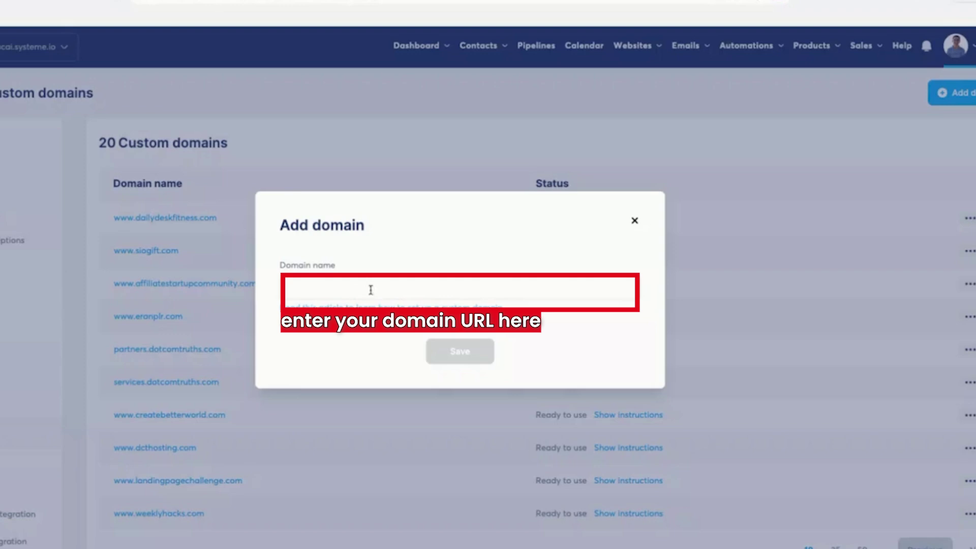
pyautogui.click(635, 220)
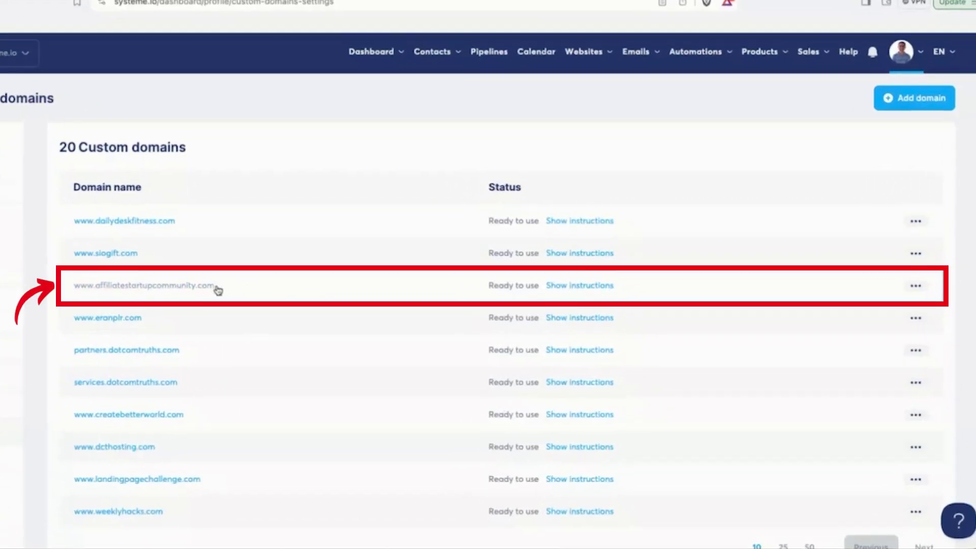
pyautogui.click(183, 287)
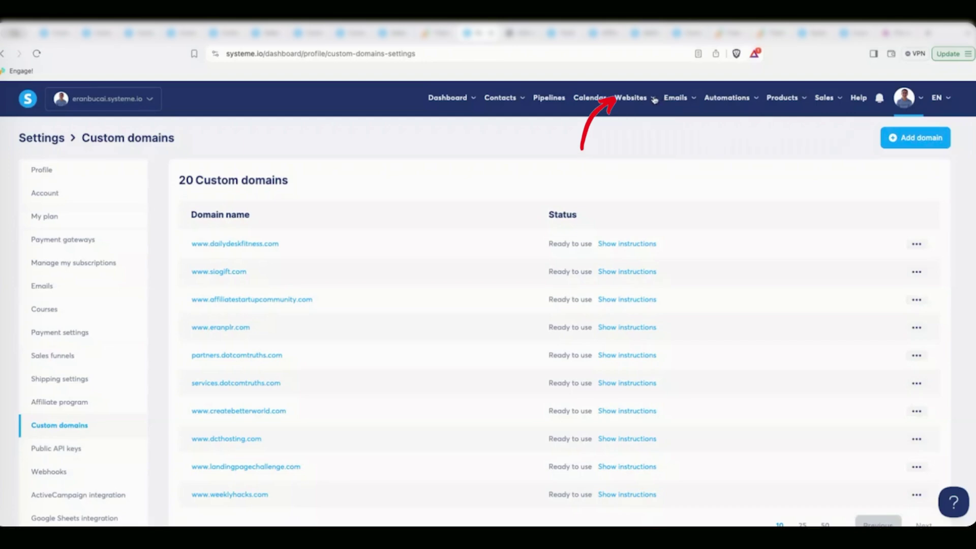
pyautogui.moveTo(648, 99)
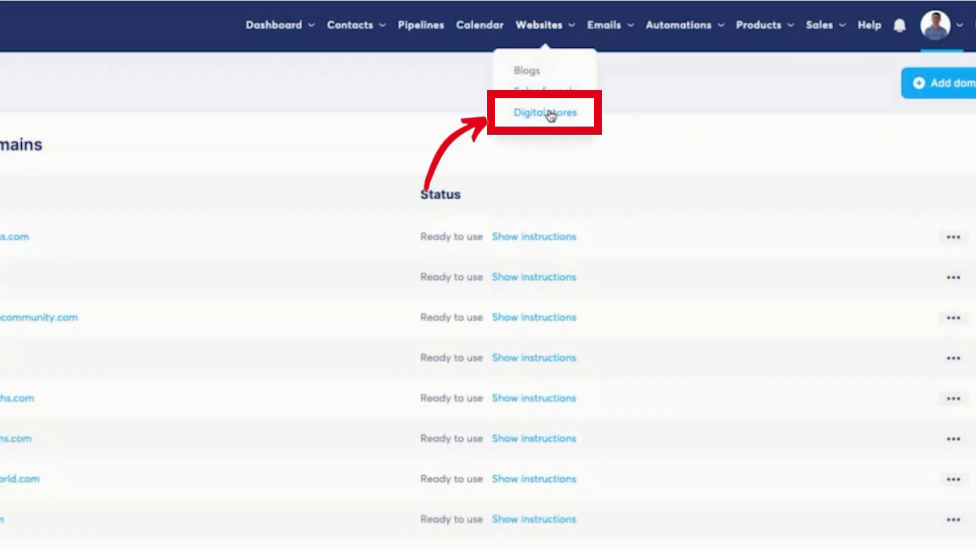
# Copy the Links store URL from Digital stores and browse dailydeskfitness.com/links in a new tab
pyautogui.click(551, 115)
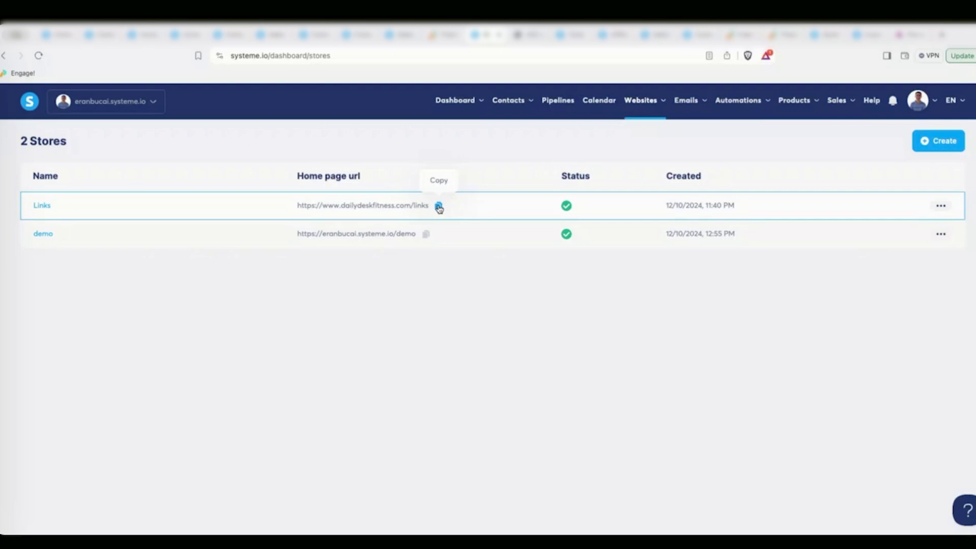
pyautogui.click(438, 207)
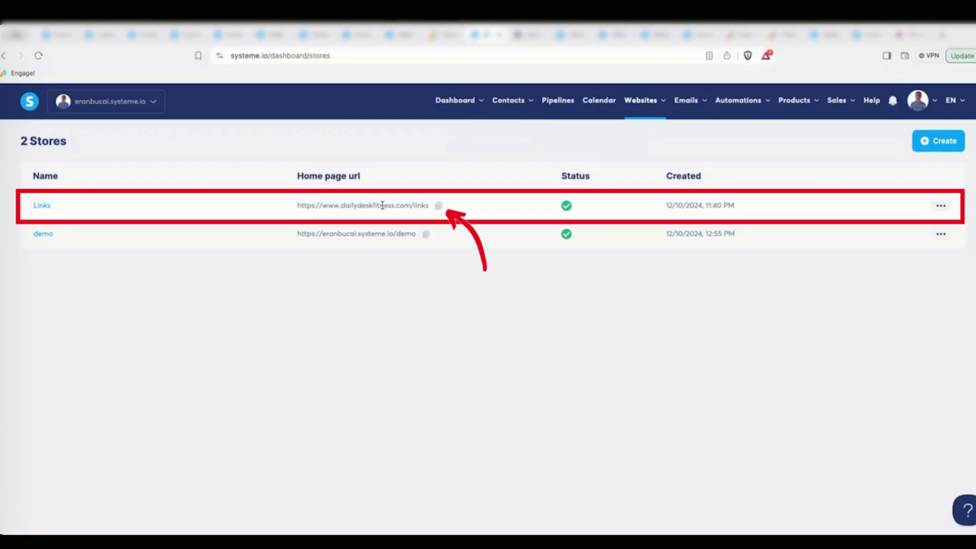
pyautogui.click(941, 34)
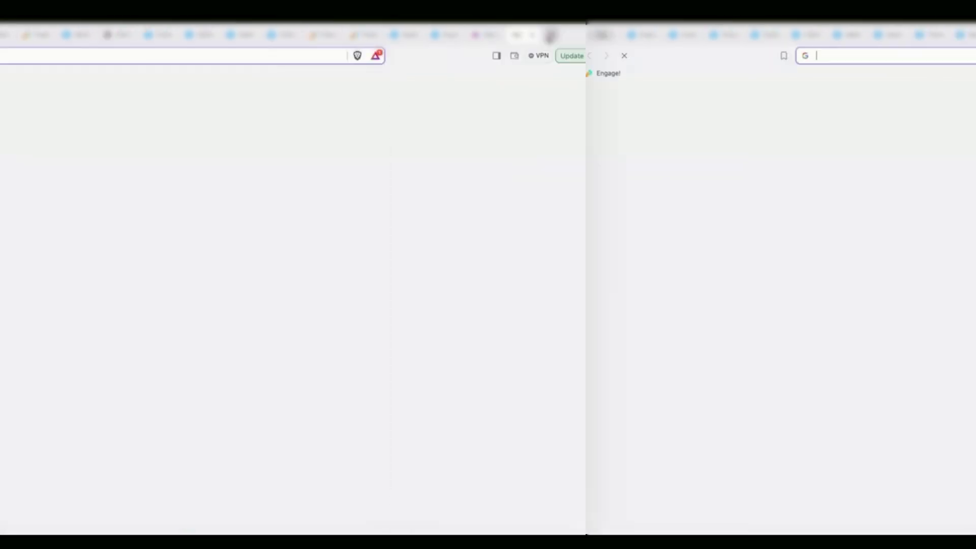
pyautogui.hotkey('ctrl', 'v')
pyautogui.press('Return')
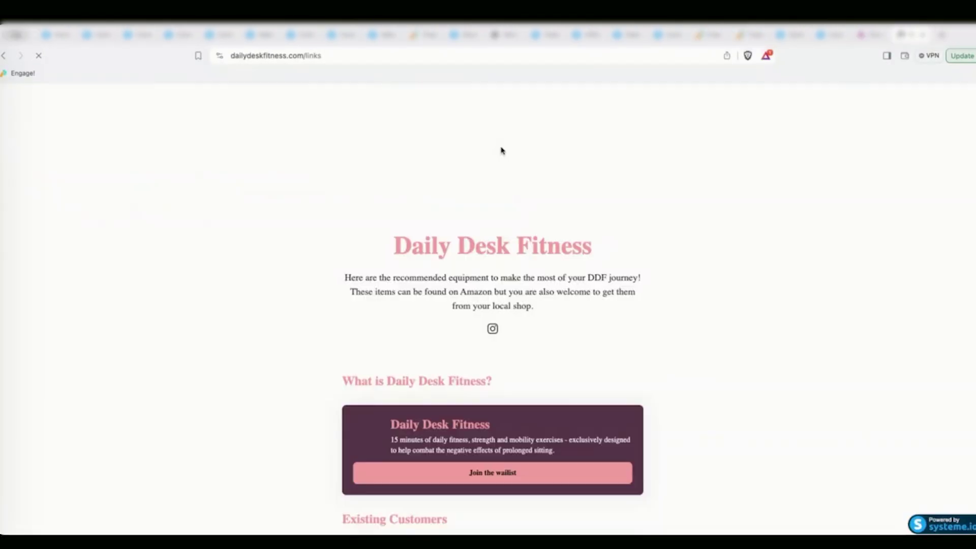
pyautogui.scroll(-8, 293, 225)
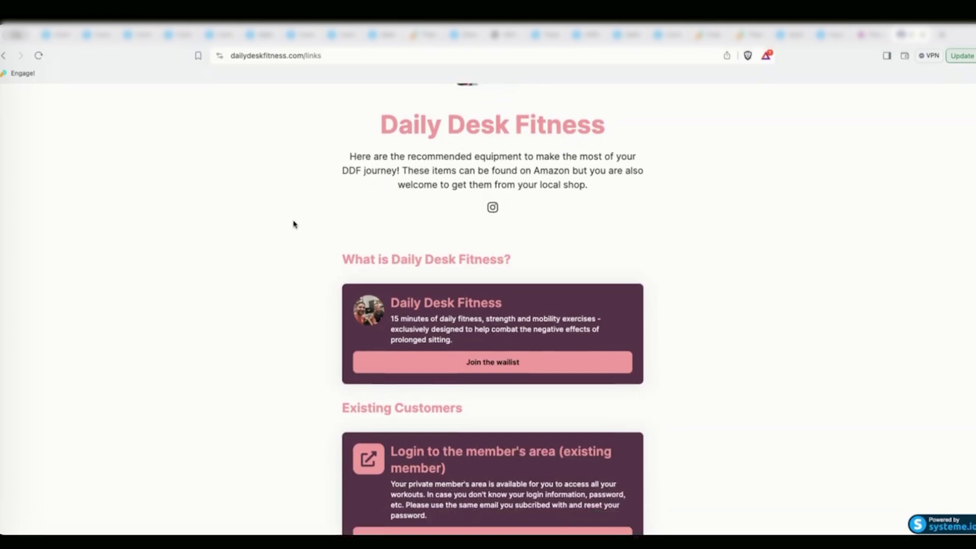
pyautogui.scroll(-2, 294, 224)
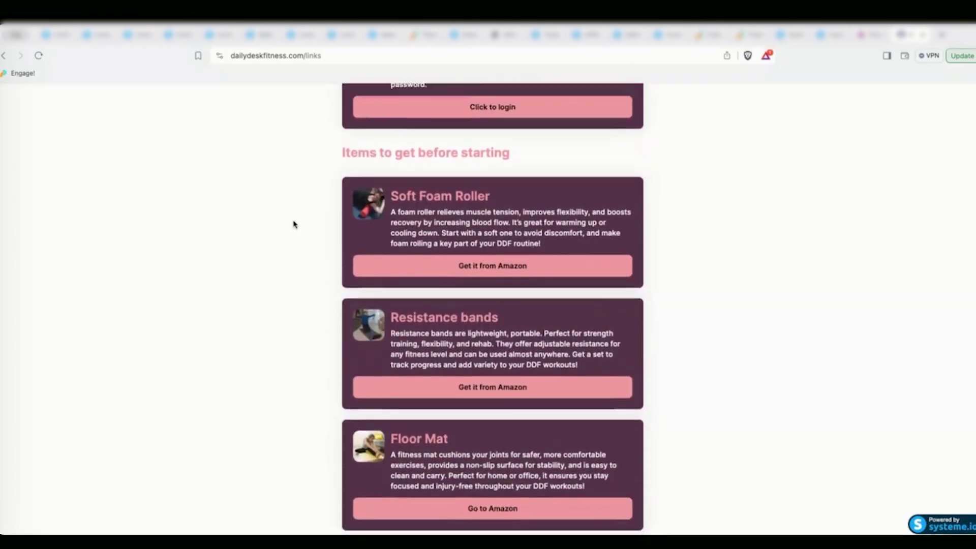
pyautogui.scroll(10, 294, 224)
pyautogui.scroll(-6, 294, 224)
pyautogui.scroll(6, 293, 224)
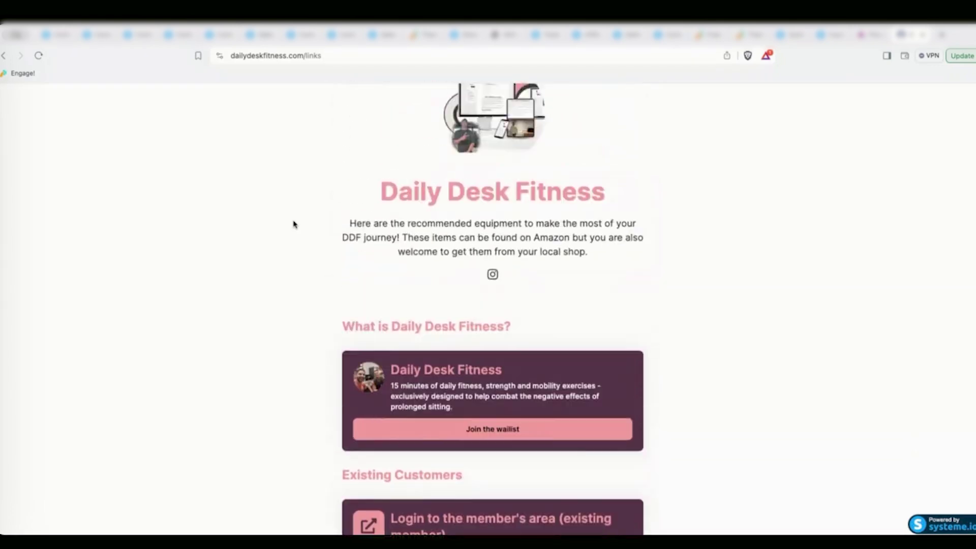
pyautogui.click(463, 38)
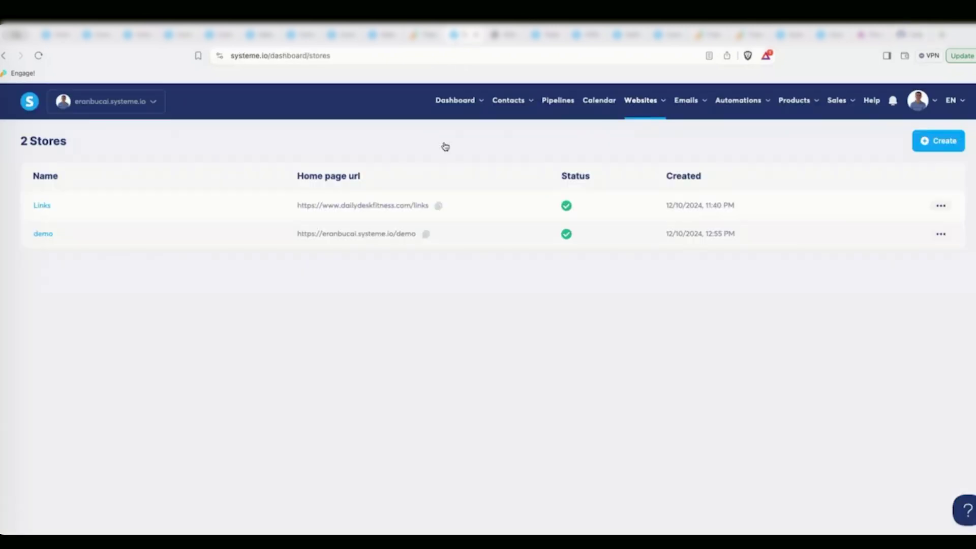
pyautogui.click(929, 144)
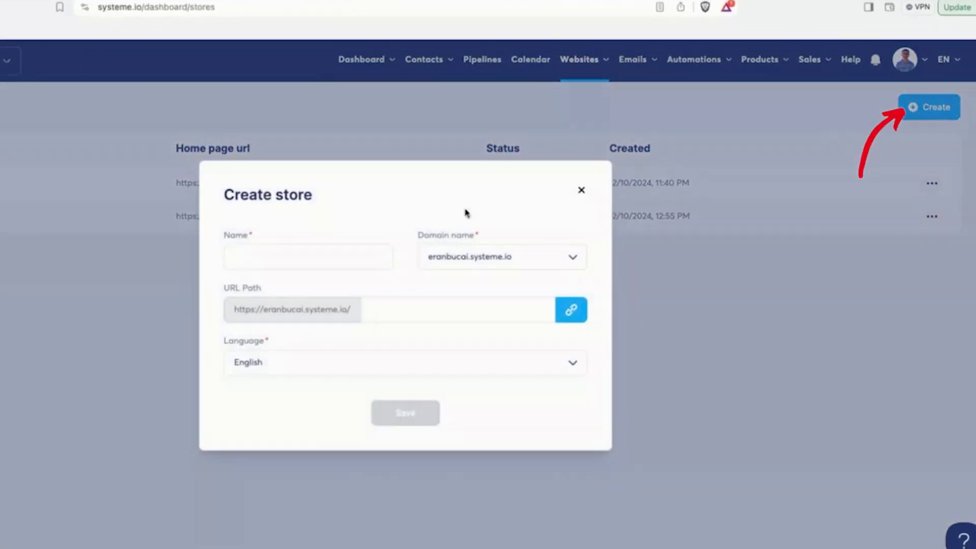
pyautogui.click(406, 249)
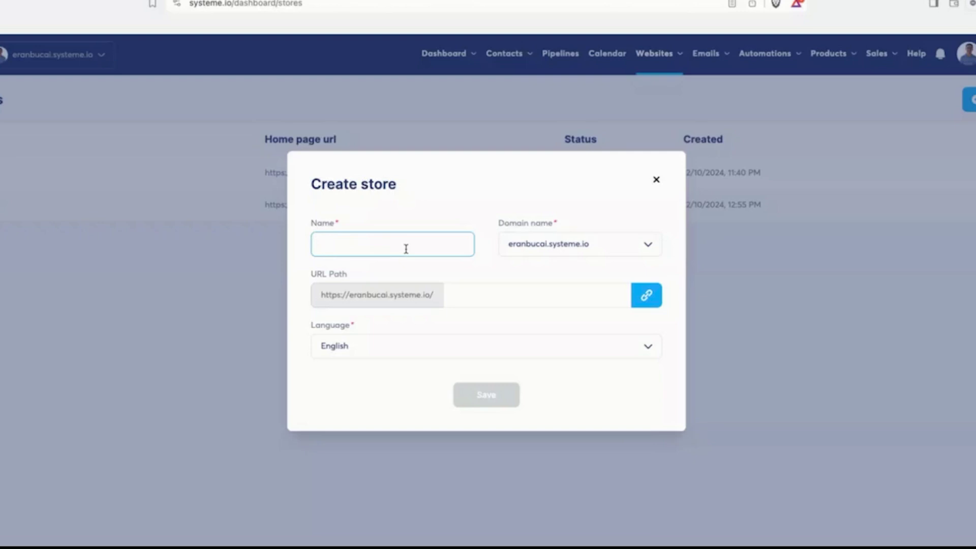
pyautogui.write('Store')
pyautogui.hotkey('ctrl', 'a')
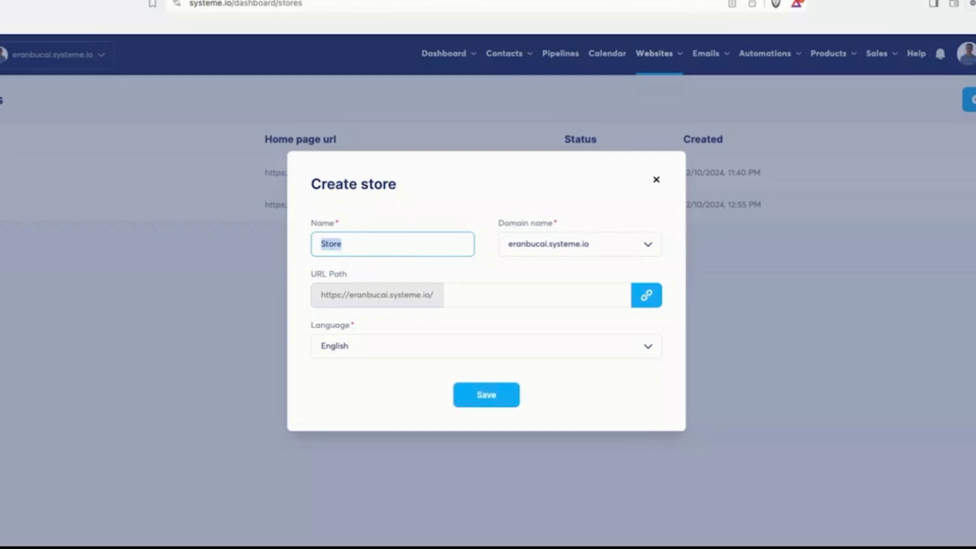
pyautogui.write('Demo')
pyautogui.click(648, 246)
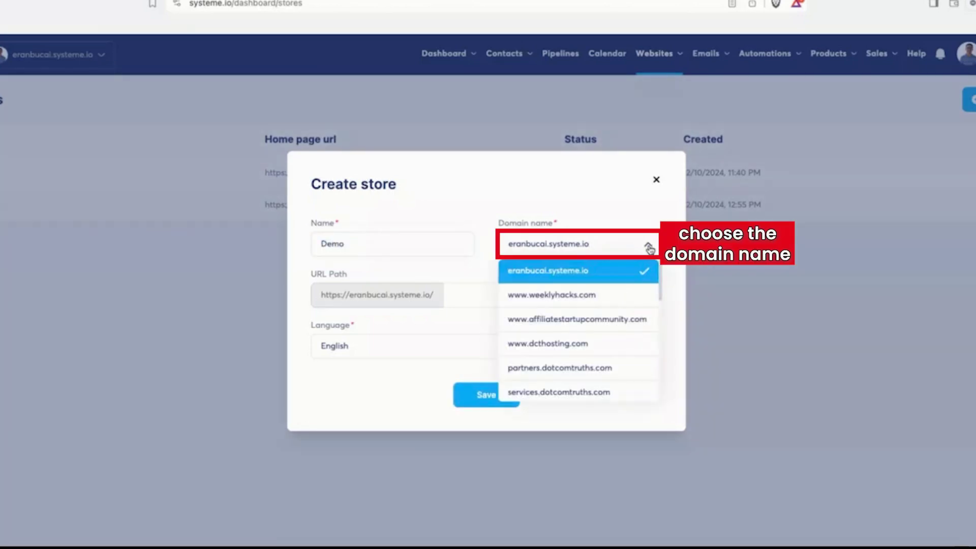
pyautogui.click(588, 320)
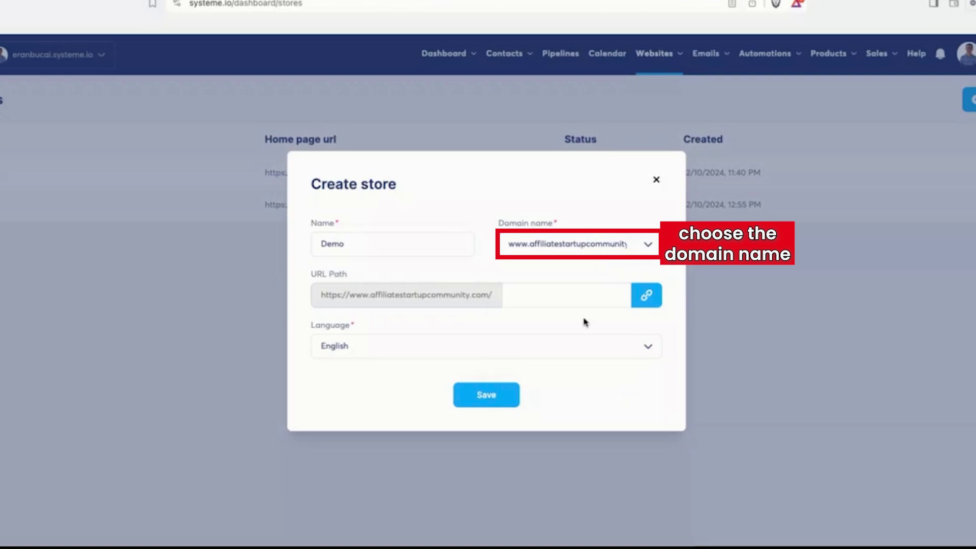
pyautogui.press('Return')
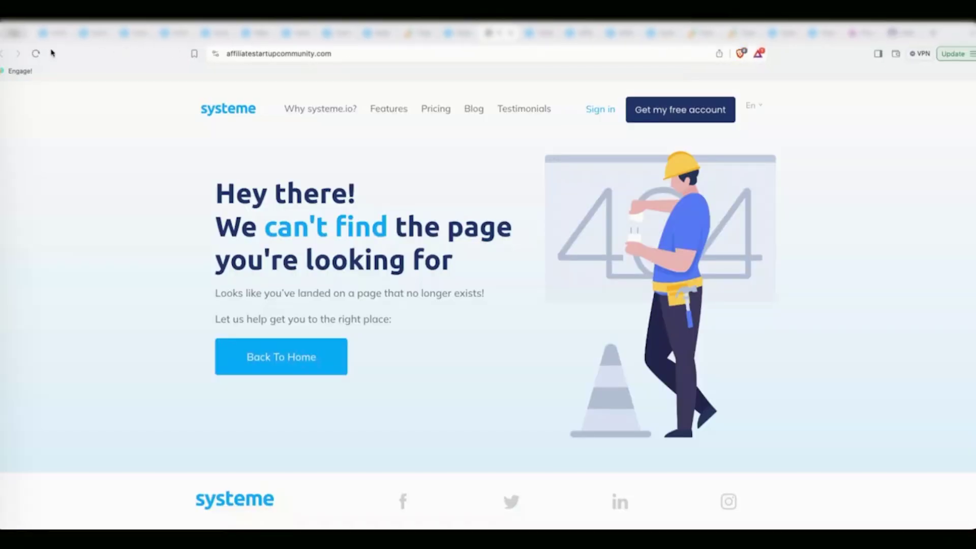
pyautogui.click(36, 53)
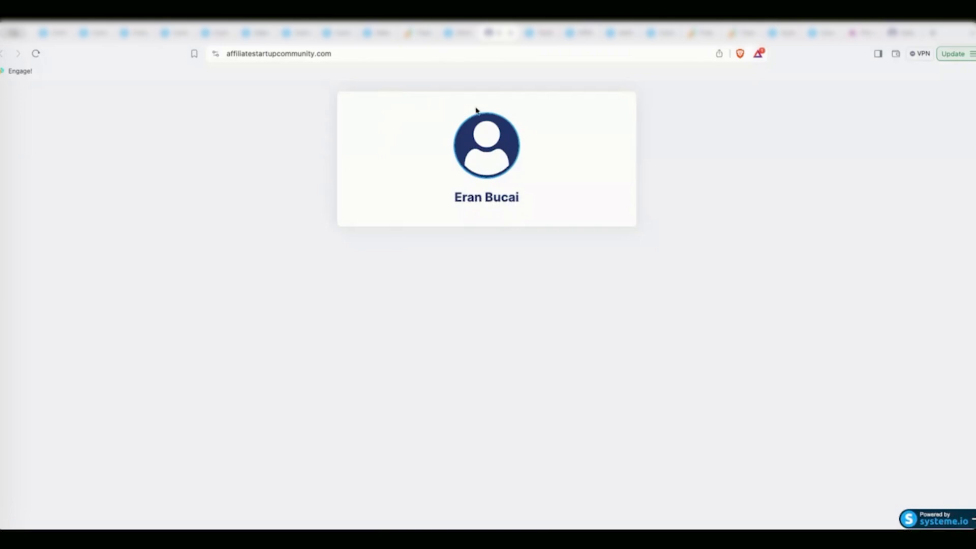
pyautogui.click(458, 33)
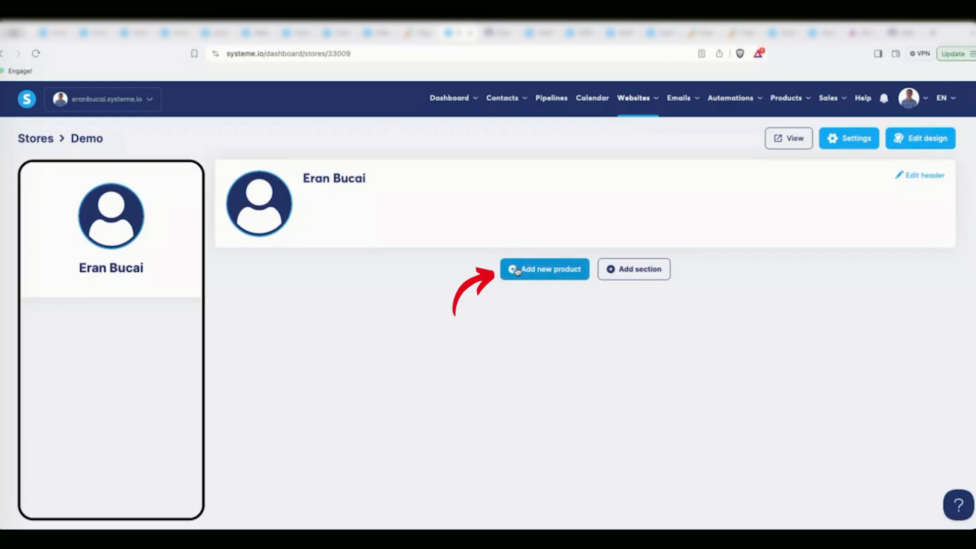
# Publish an external-link product pointing to eran.link/197bonus in the Demo store
pyautogui.click(544, 269)
pyautogui.click(397, 260)
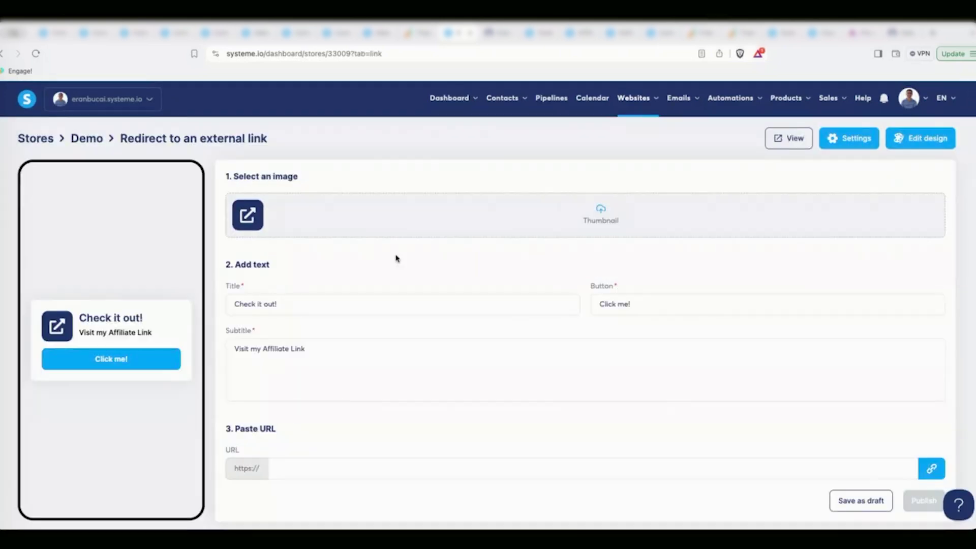
pyautogui.click(300, 460)
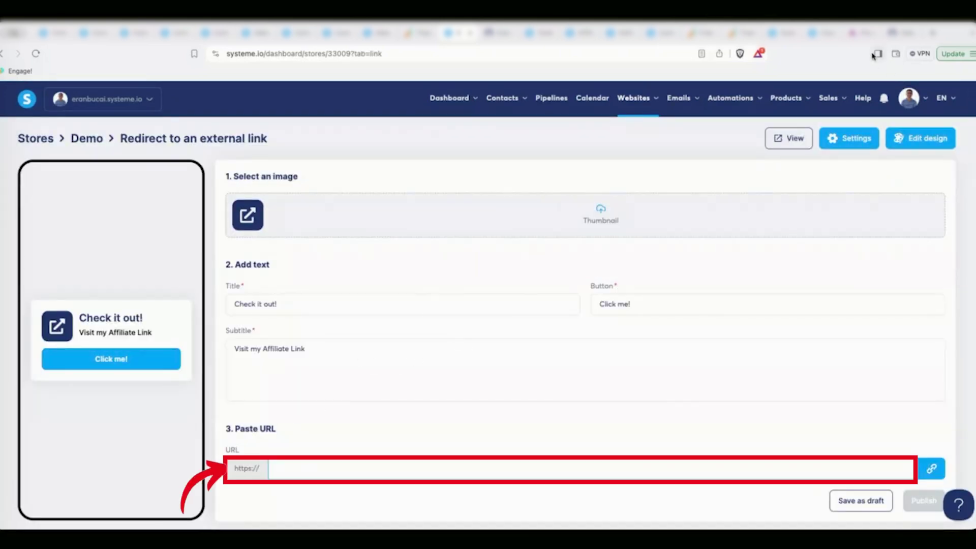
pyautogui.write('eran.link/1')
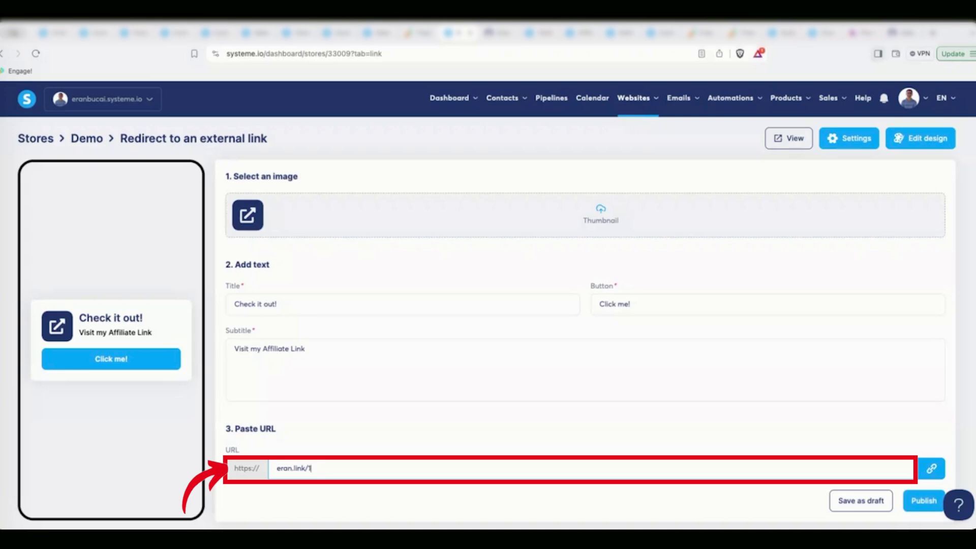
pyautogui.write('97bonus')
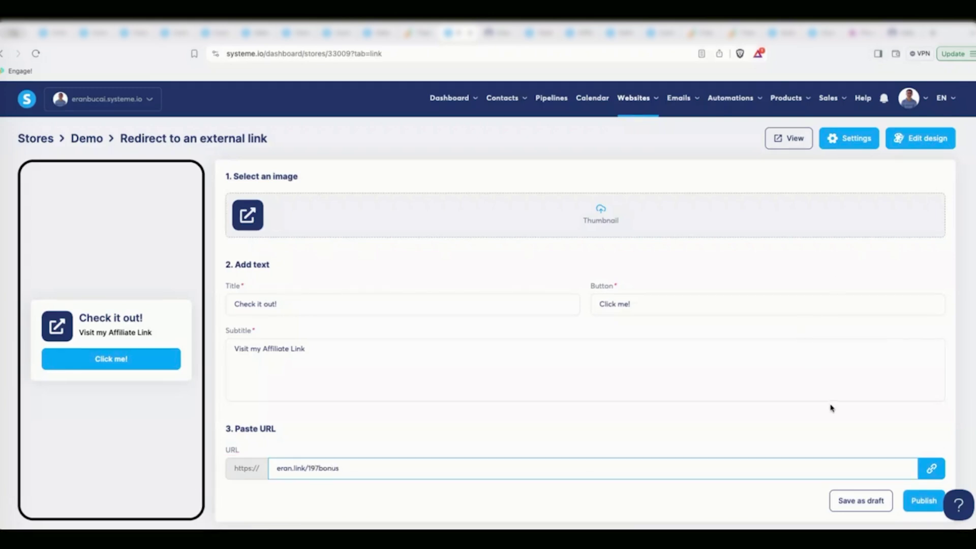
pyautogui.click(917, 501)
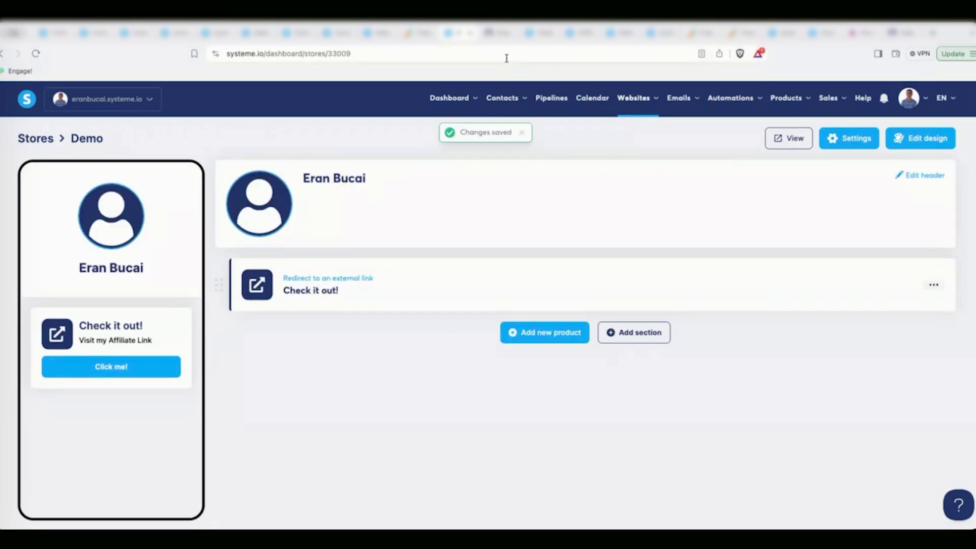
# Reload the live domain to see the Check it out! block, then return to the dashboard
pyautogui.click(501, 33)
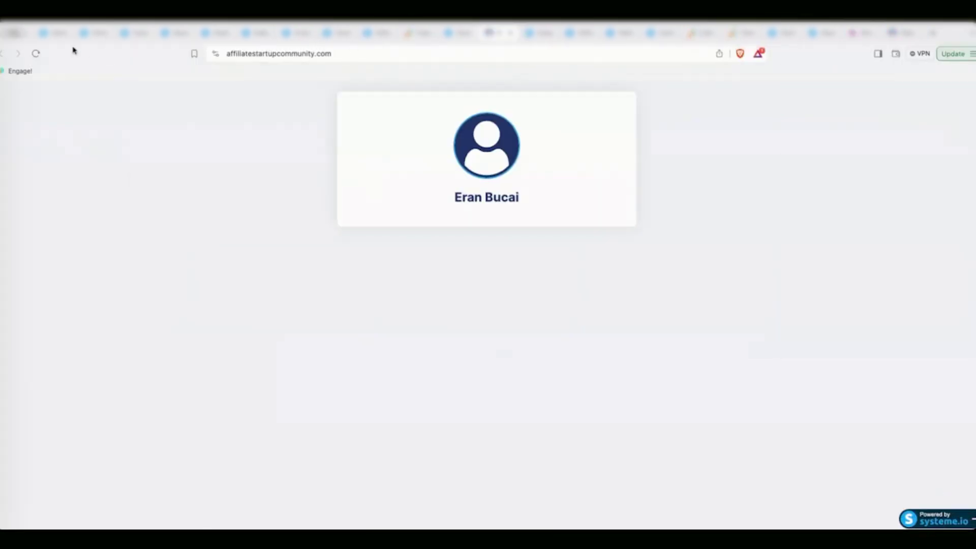
pyautogui.click(34, 54)
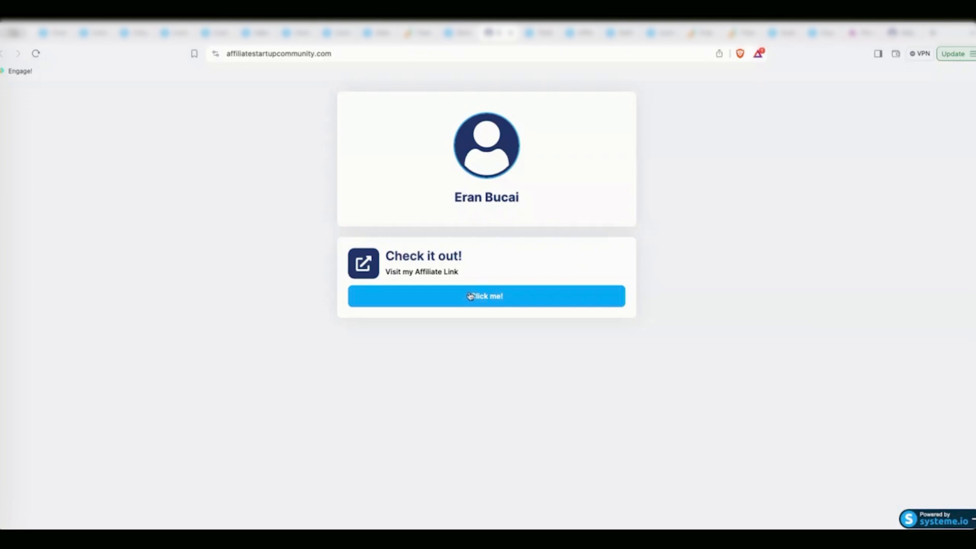
pyautogui.click(459, 34)
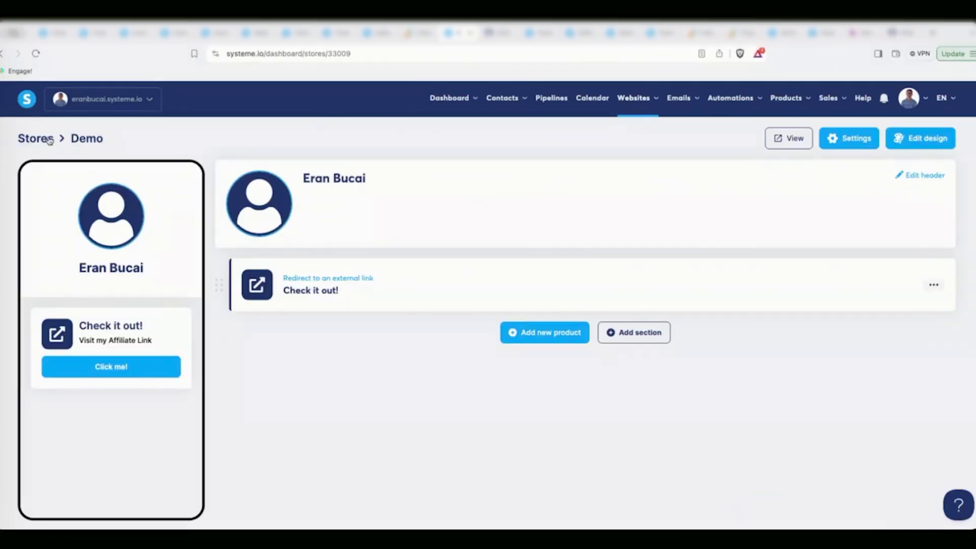
# Deactivate the Demo store from the stores list
pyautogui.click(45, 139)
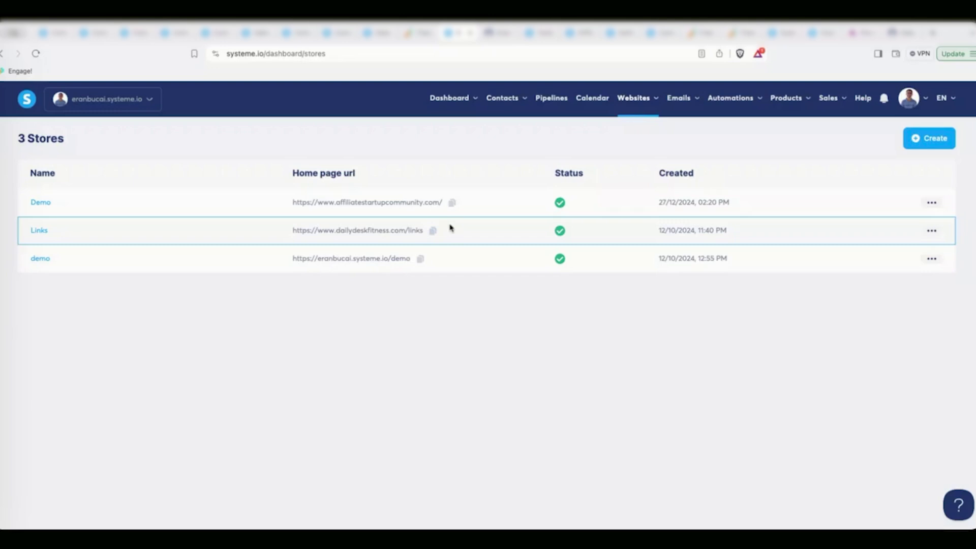
pyautogui.click(932, 203)
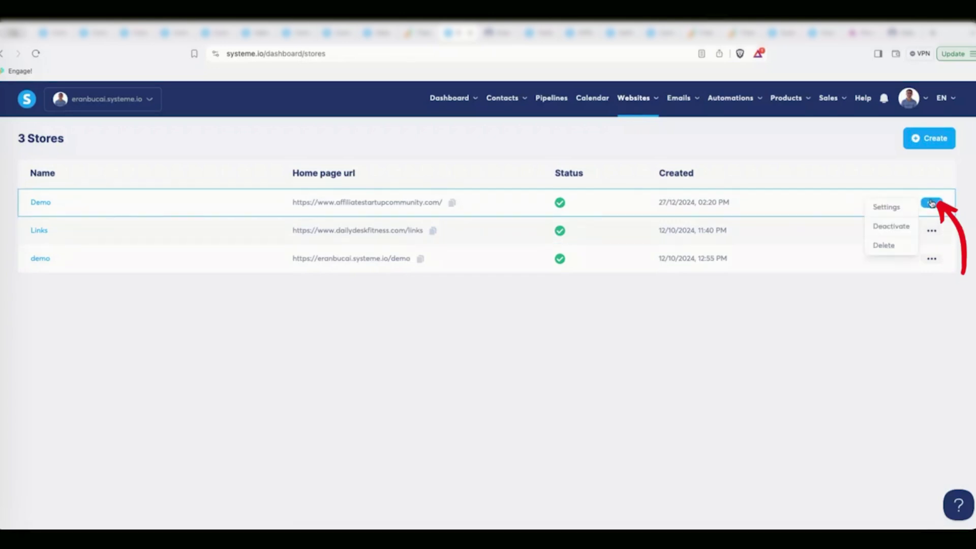
pyautogui.click(891, 226)
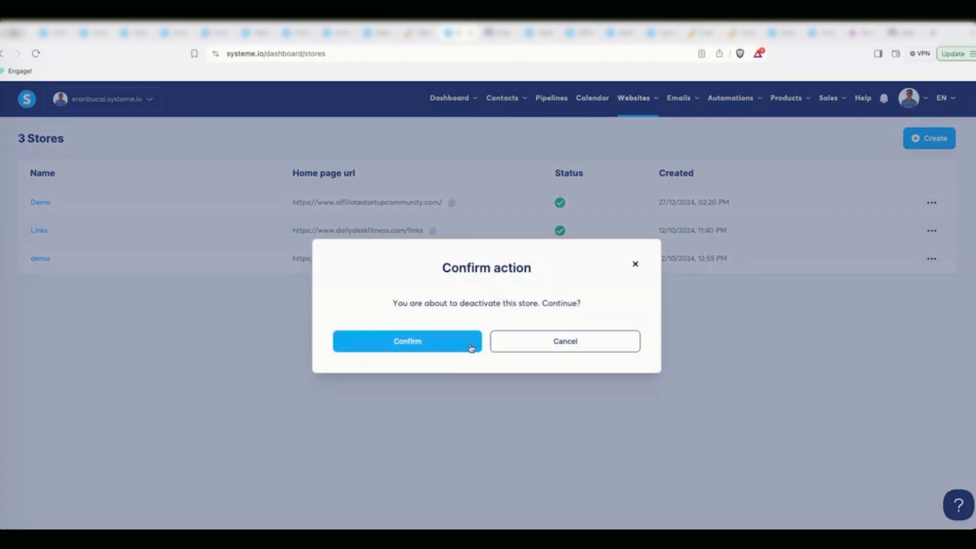
pyautogui.click(396, 344)
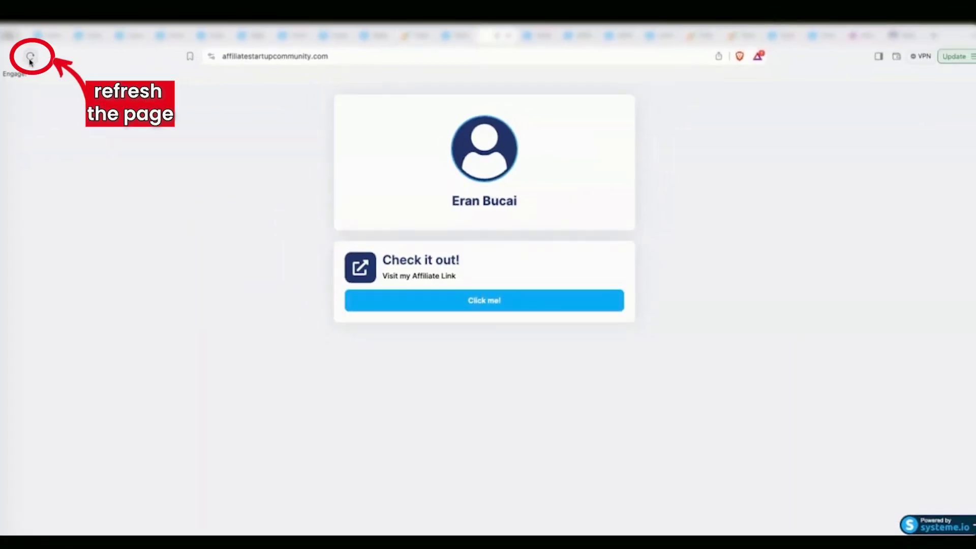
# Reload the domain to confirm it is offline, then delete the Demo store
pyautogui.click(30, 57)
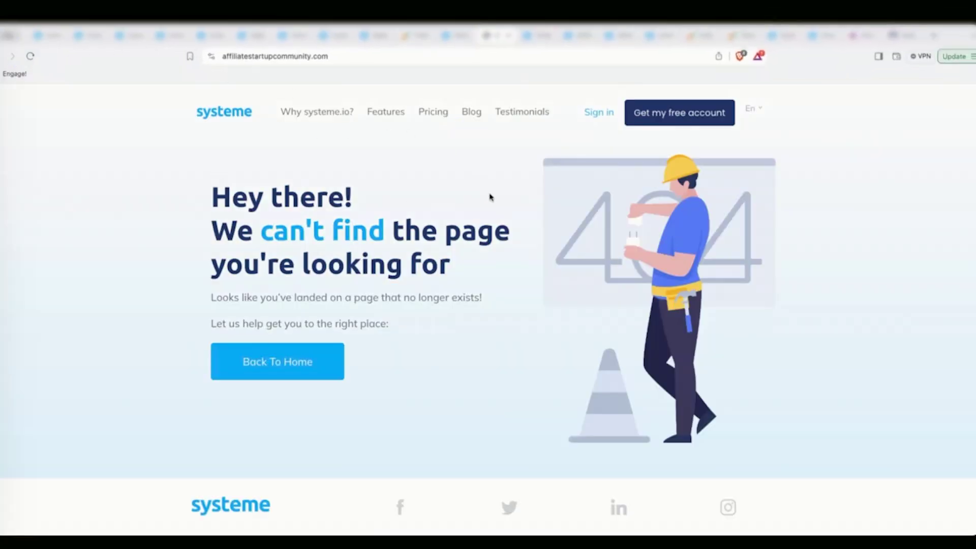
pyautogui.click(455, 39)
pyautogui.click(933, 206)
pyautogui.click(898, 250)
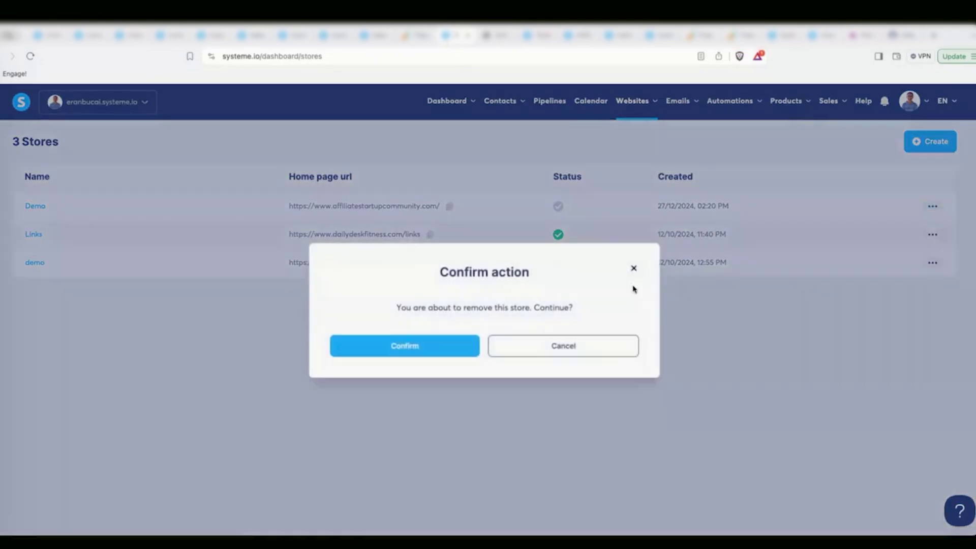
pyautogui.click(382, 354)
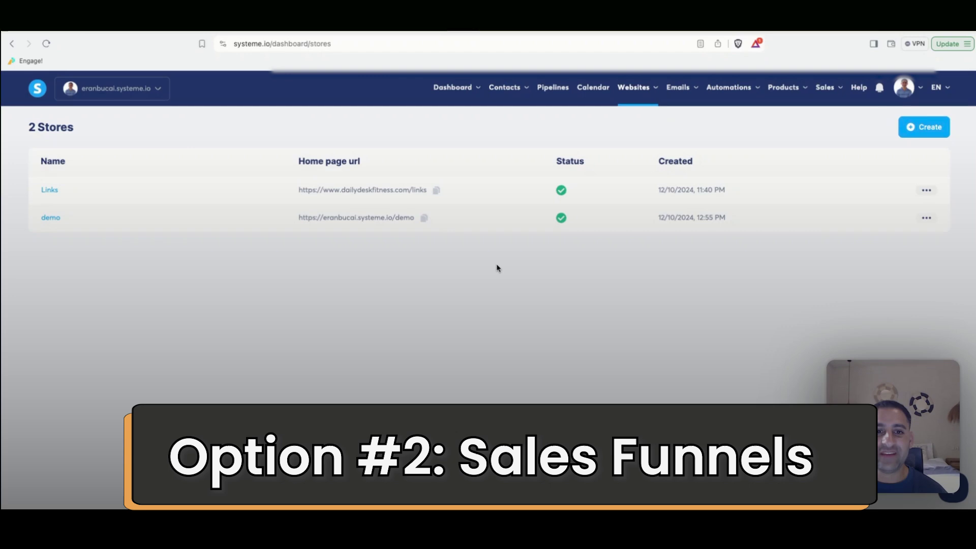
pyautogui.moveTo(644, 103)
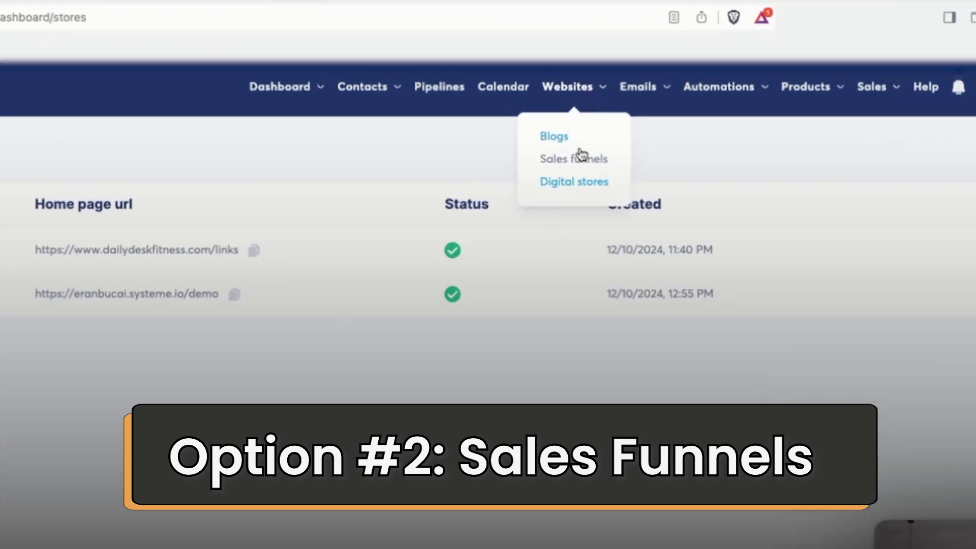
pyautogui.click(583, 157)
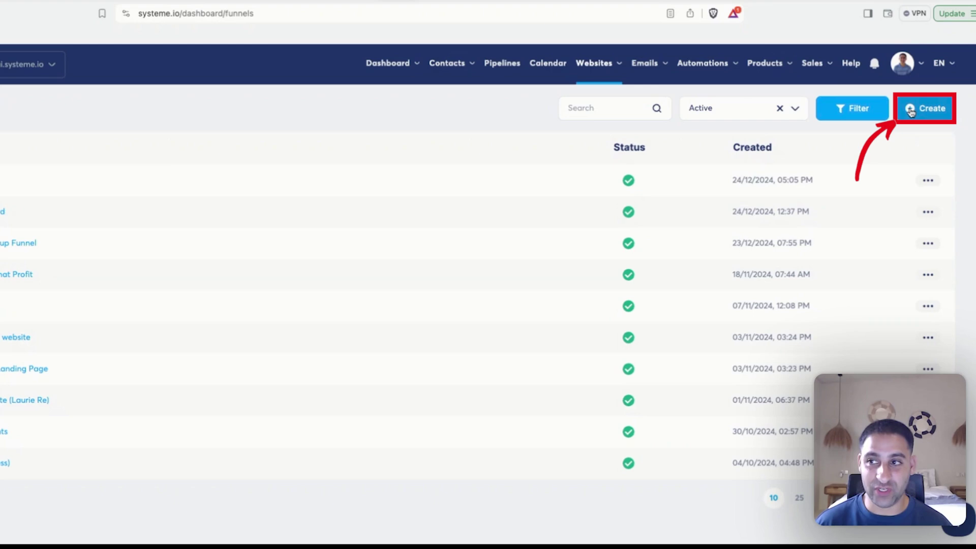
pyautogui.click(911, 110)
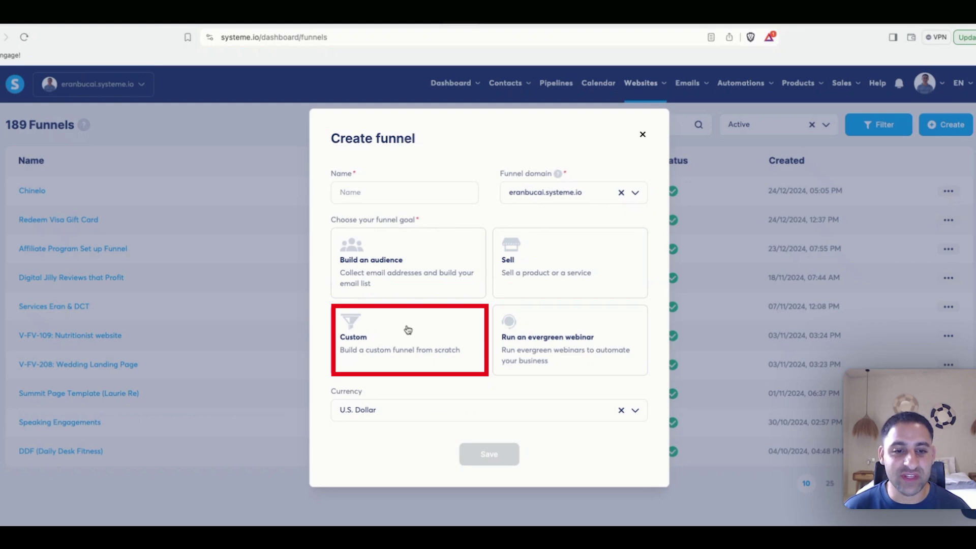
pyautogui.click(409, 329)
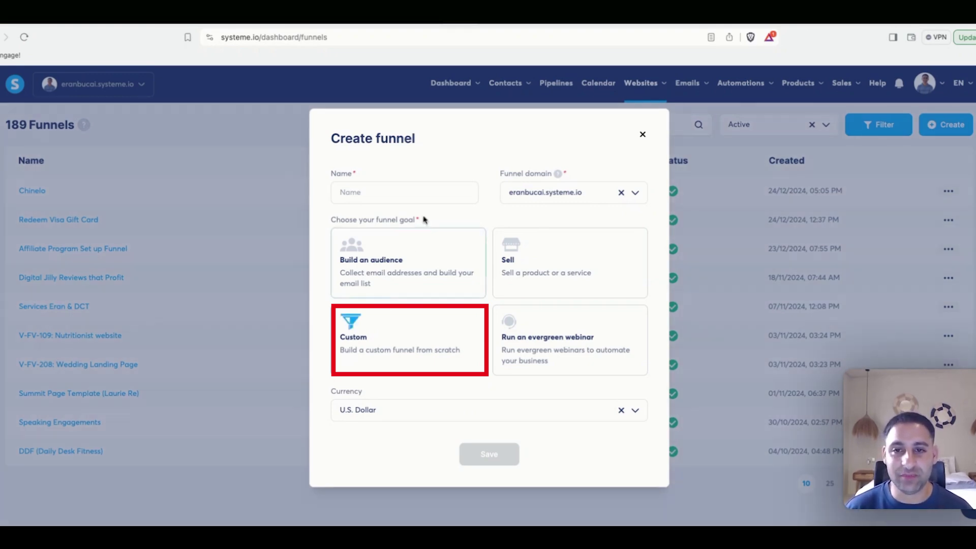
pyautogui.click(418, 191)
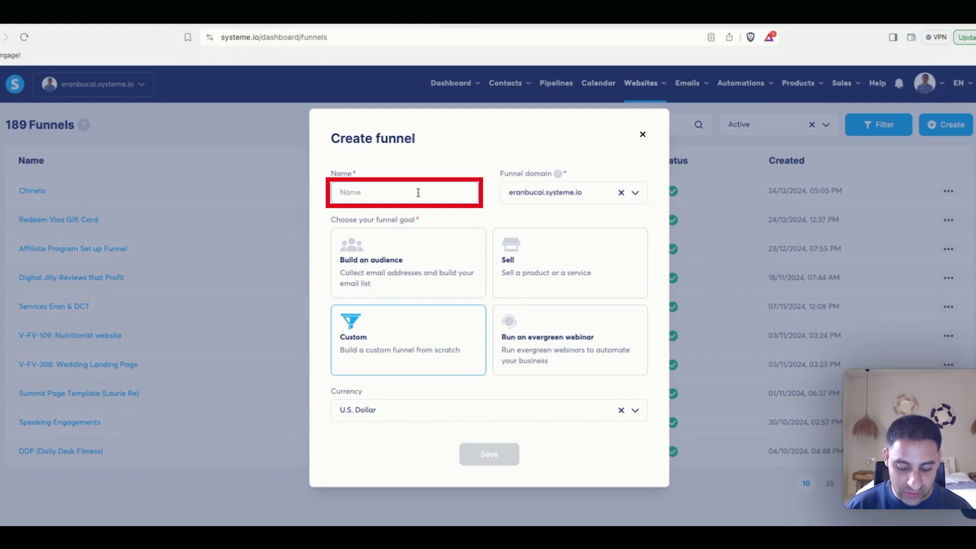
pyautogui.write('Demo')
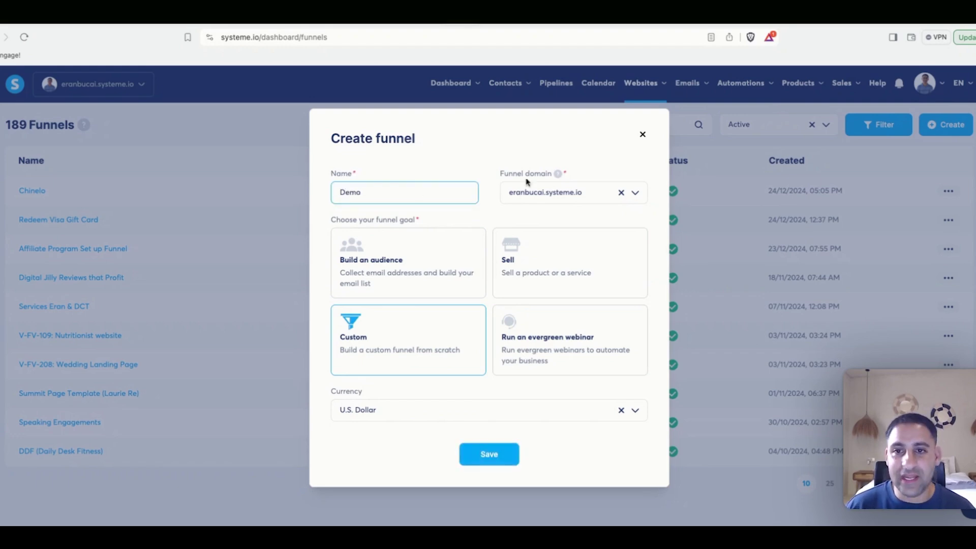
pyautogui.click(636, 195)
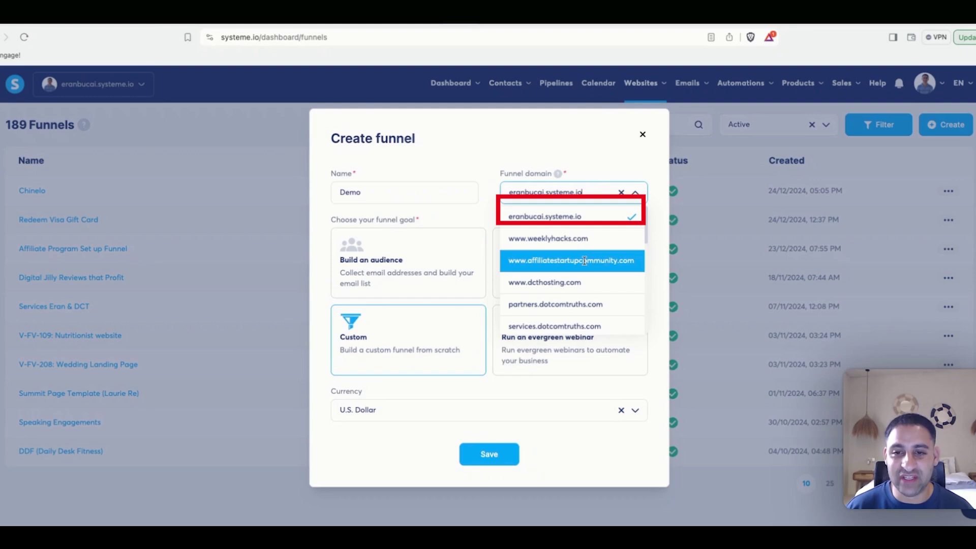
pyautogui.click(585, 261)
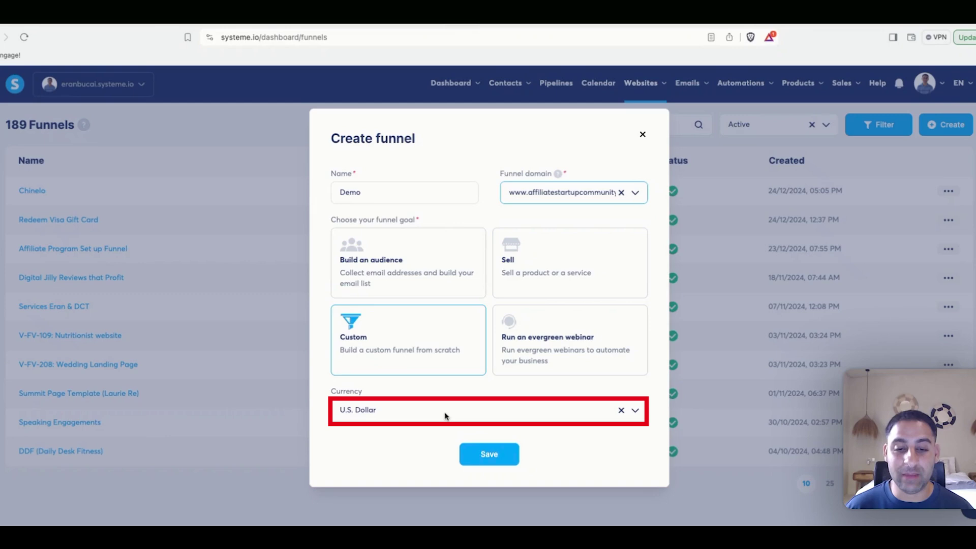
pyautogui.click(636, 412)
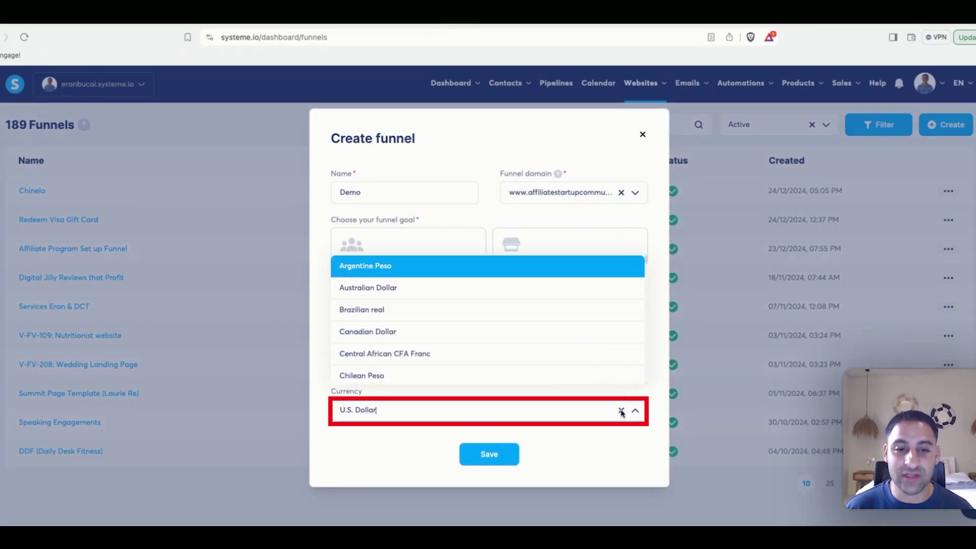
pyautogui.click(602, 457)
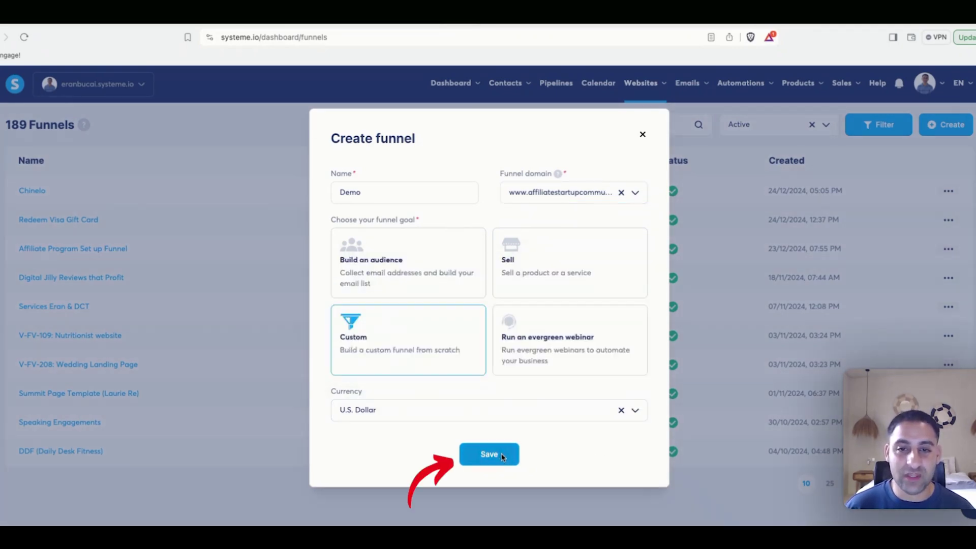
pyautogui.click(506, 454)
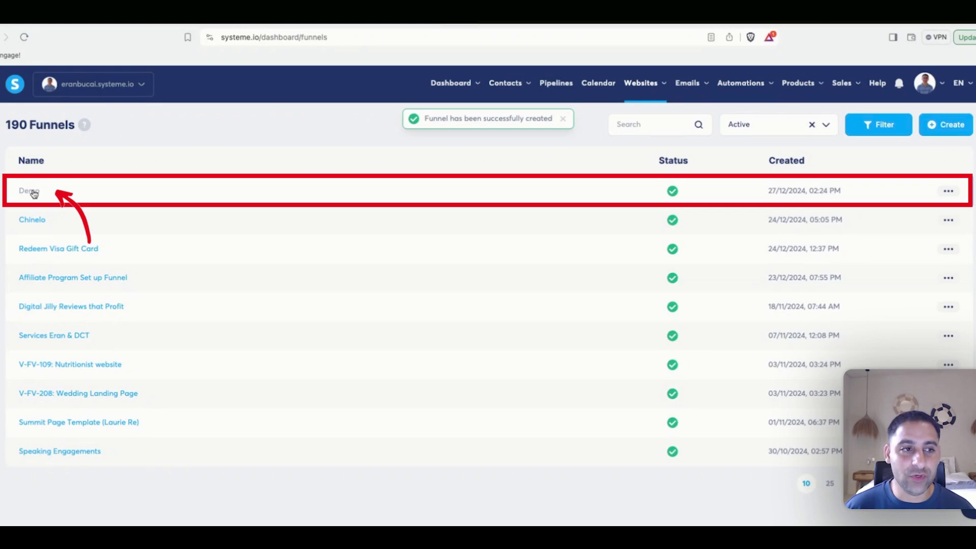
# Add a Squeeze page step named Waitlist to the Demo funnel
pyautogui.click(28, 190)
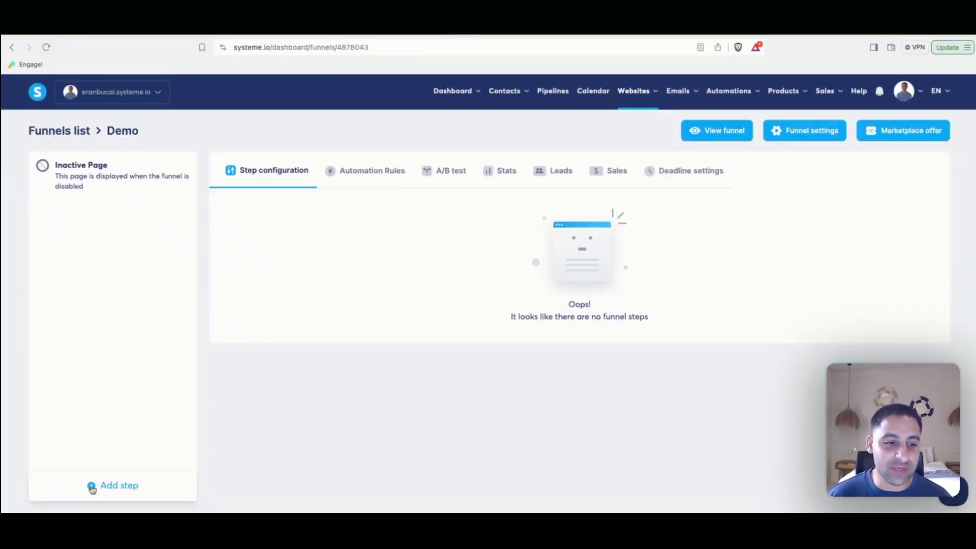
pyautogui.click(92, 486)
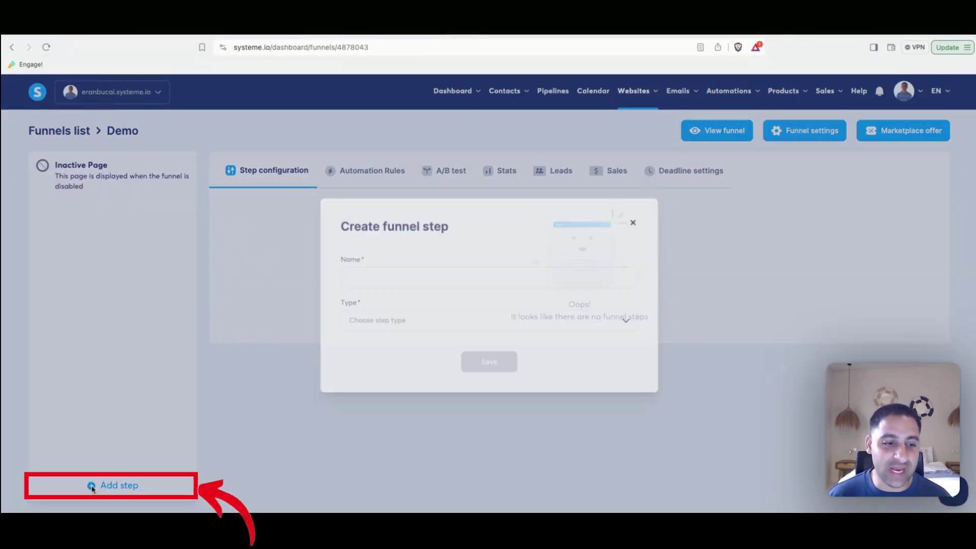
pyautogui.click(403, 281)
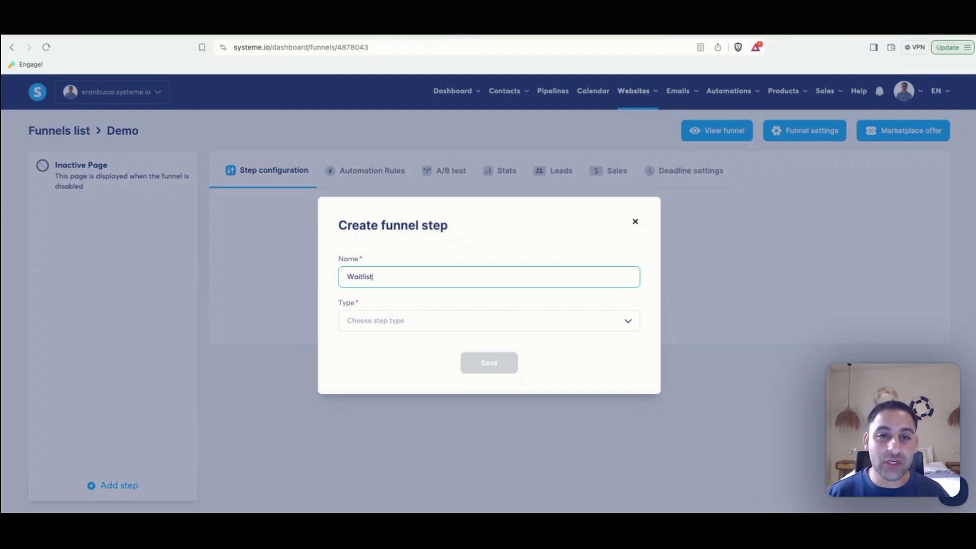
pyautogui.click(629, 320)
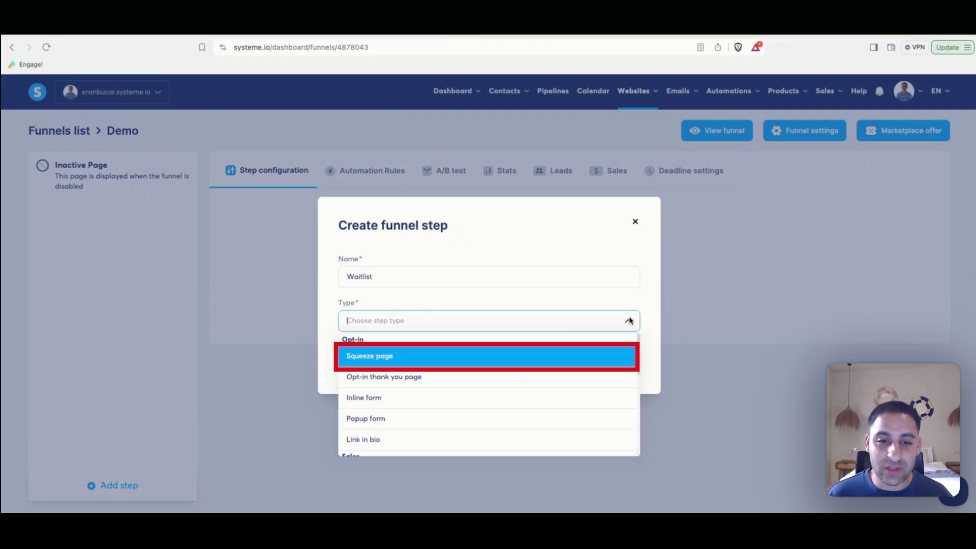
pyautogui.click(477, 357)
pyautogui.click(489, 362)
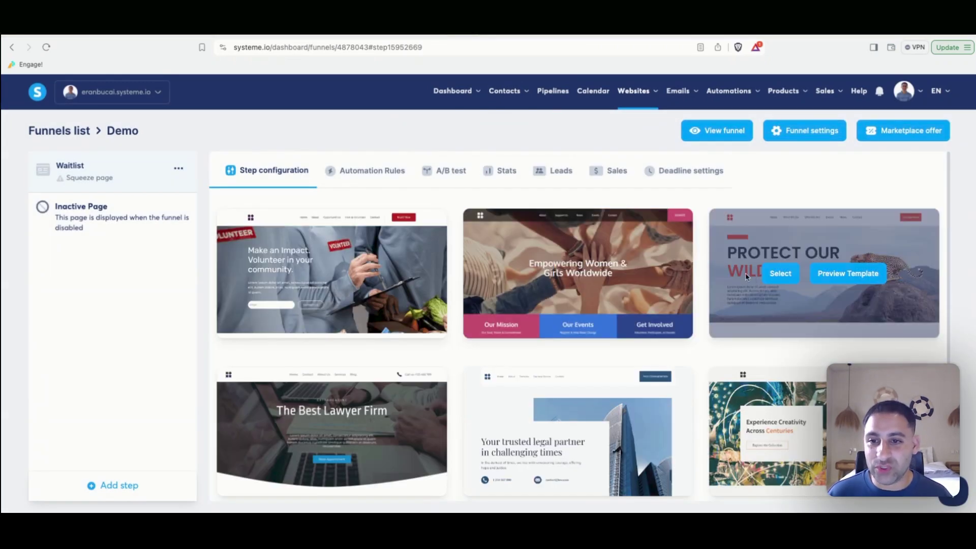
# Apply the wildlife-themed template to the Waitlist page and inspect the domain in the address bar
pyautogui.click(782, 274)
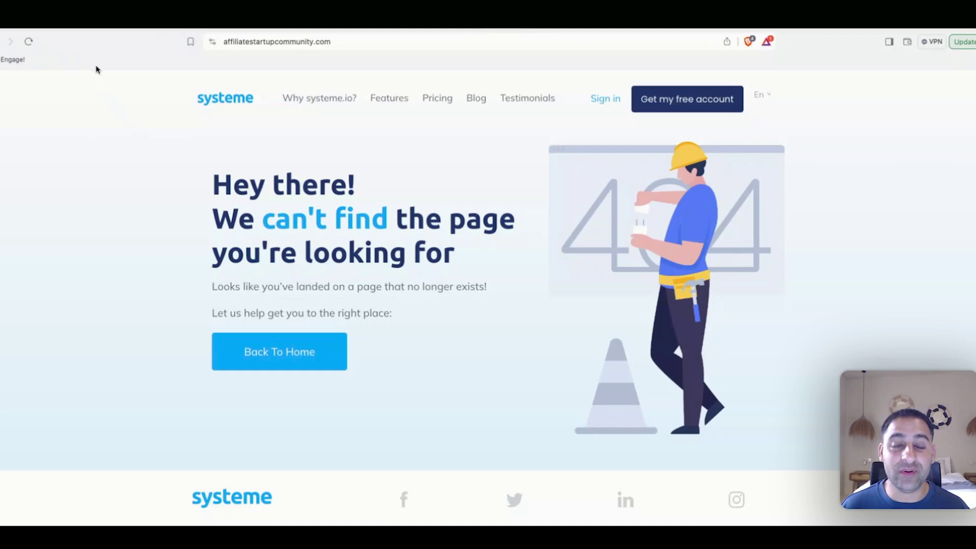
pyautogui.click(332, 40)
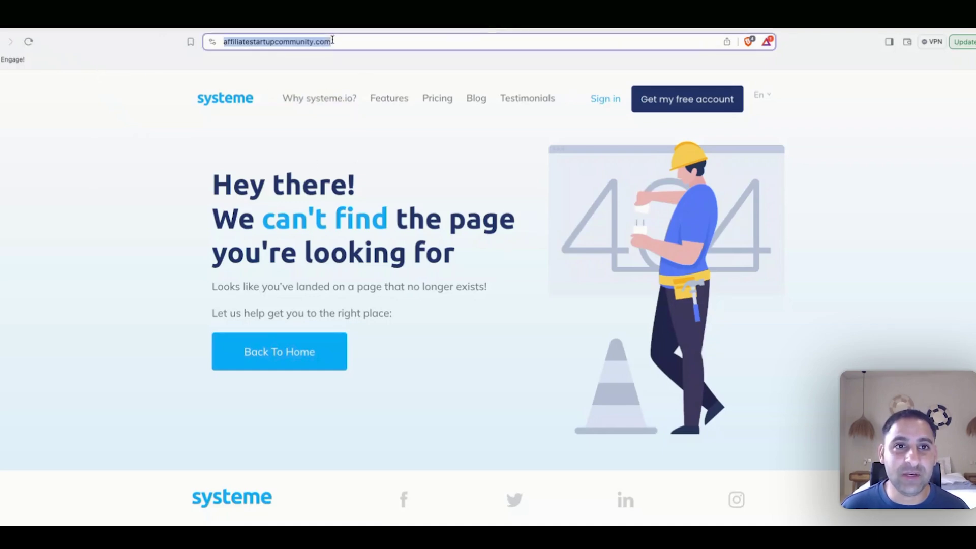
pyautogui.click(383, 41)
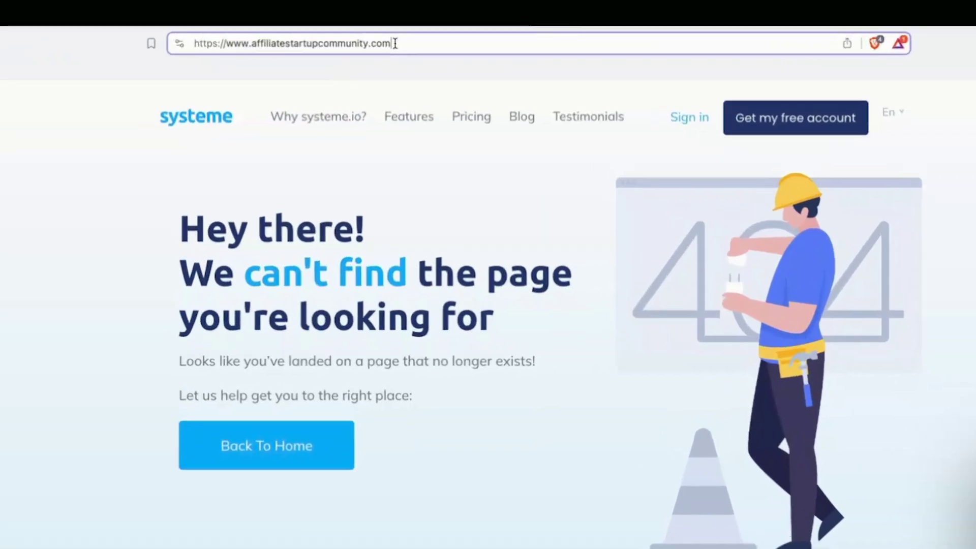
pyautogui.moveTo(383, 41); pyautogui.dragTo(205, 41)
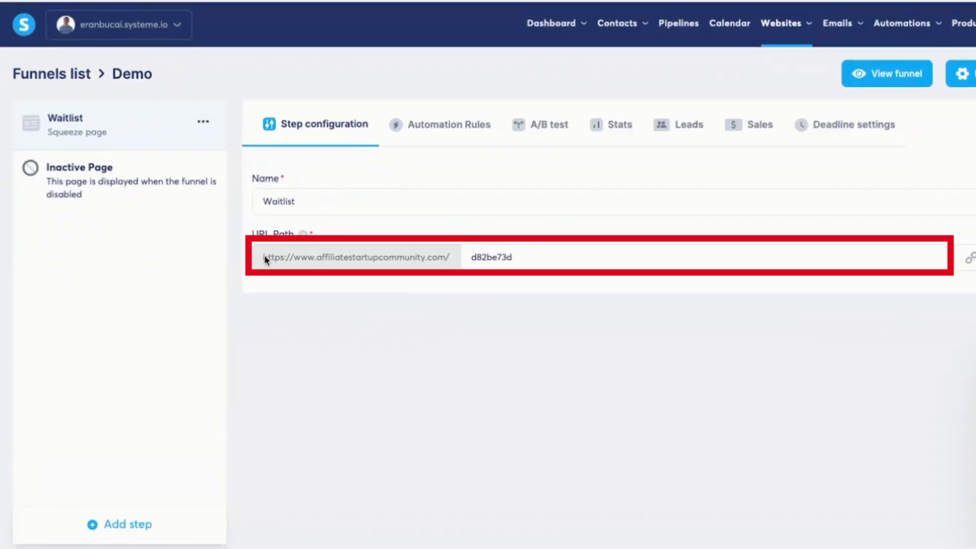
# Delete the d82be73d URL path in the step configuration and save it
pyautogui.moveTo(265, 260); pyautogui.dragTo(524, 258)
pyautogui.click(523, 263)
pyautogui.press('BackSpace')
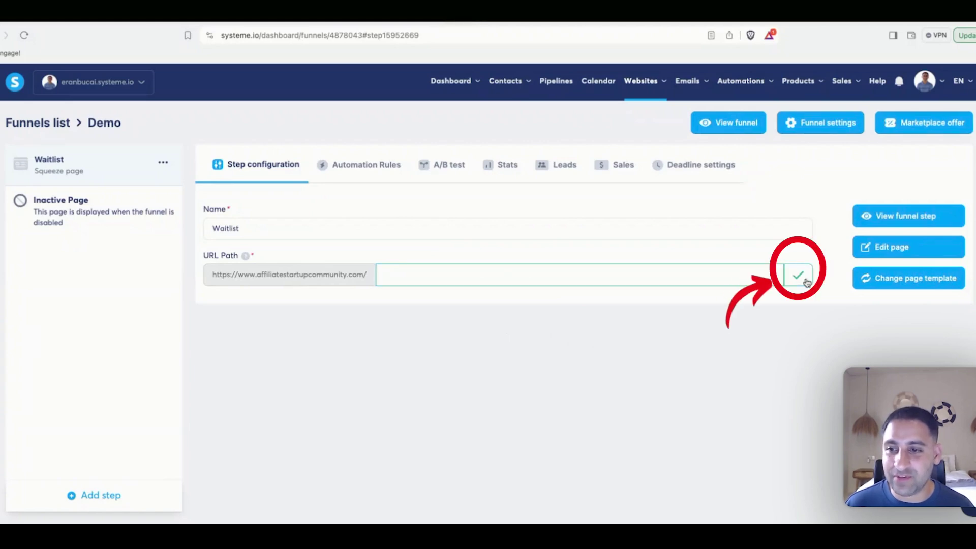
pyautogui.click(806, 281)
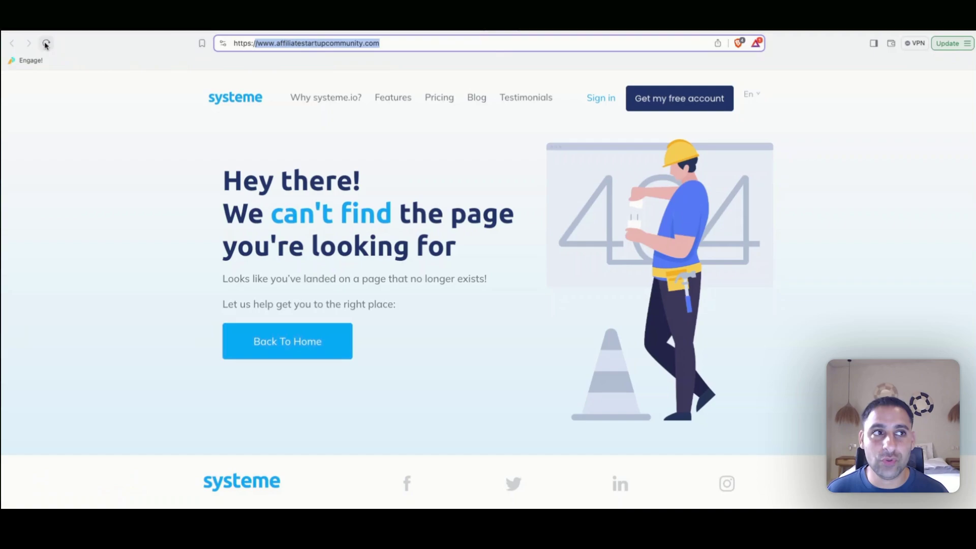
# Reload affiliatestartupcommunity.com to view the Protect Our Wildlife page, then return to the step settings
pyautogui.click(46, 45)
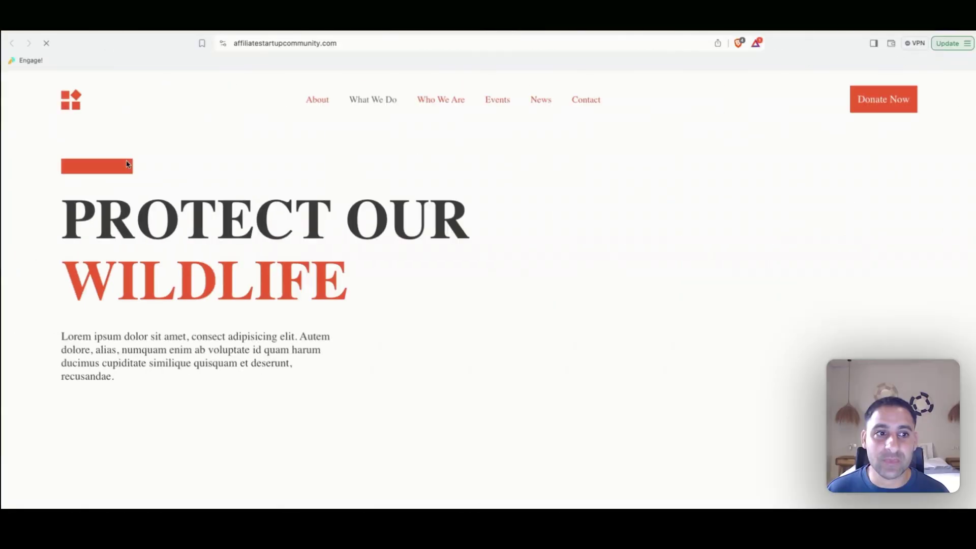
pyautogui.scroll(-10, 373, 259)
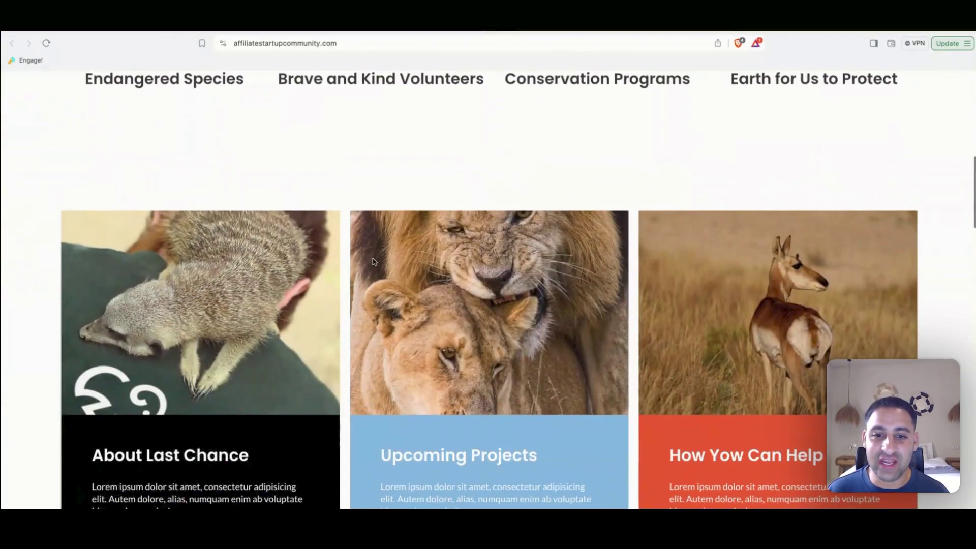
pyautogui.scroll(-3, 372, 261)
pyautogui.click(455, 30)
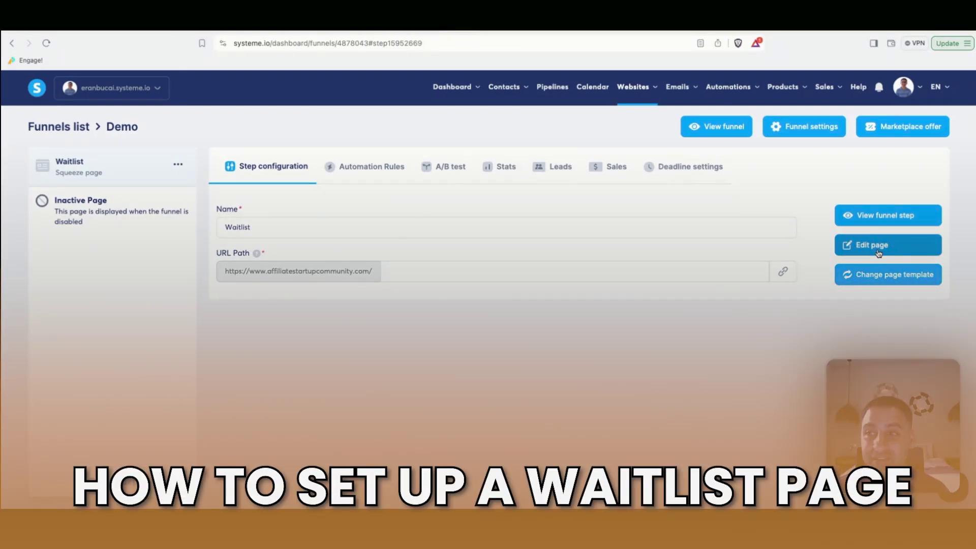
# In the editor, delete the header, stats, image cards, events, news and Contact Us sections
pyautogui.click(879, 253)
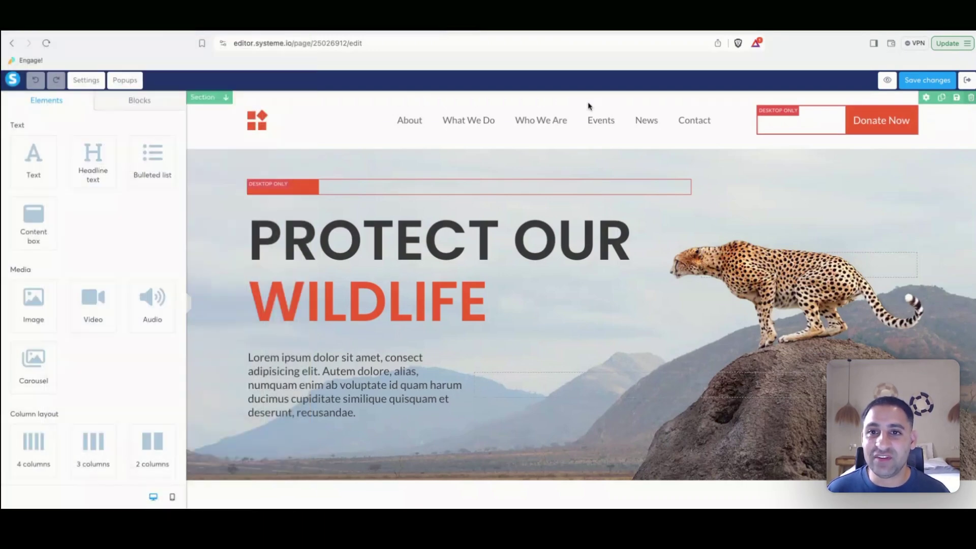
pyautogui.click(971, 98)
pyautogui.scroll(-6, 741, 107)
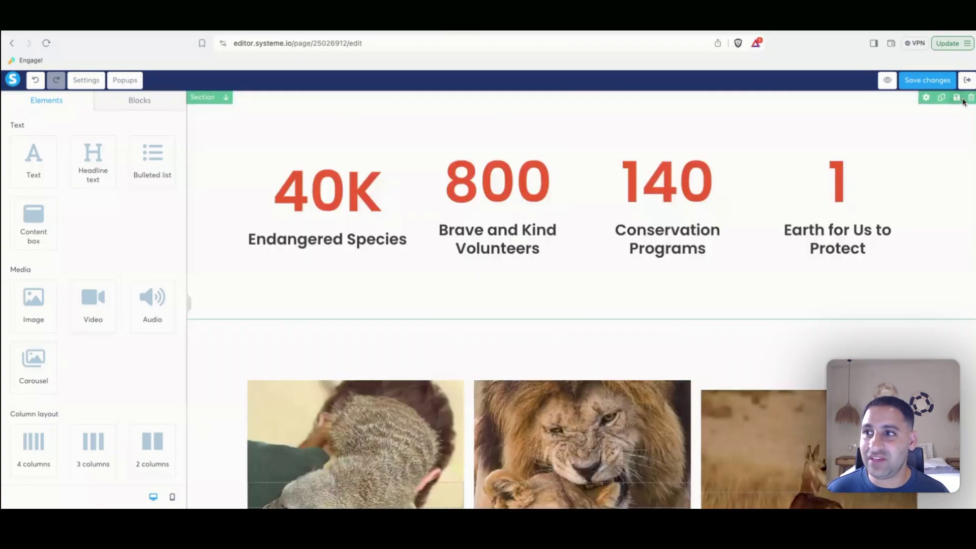
pyautogui.click(971, 98)
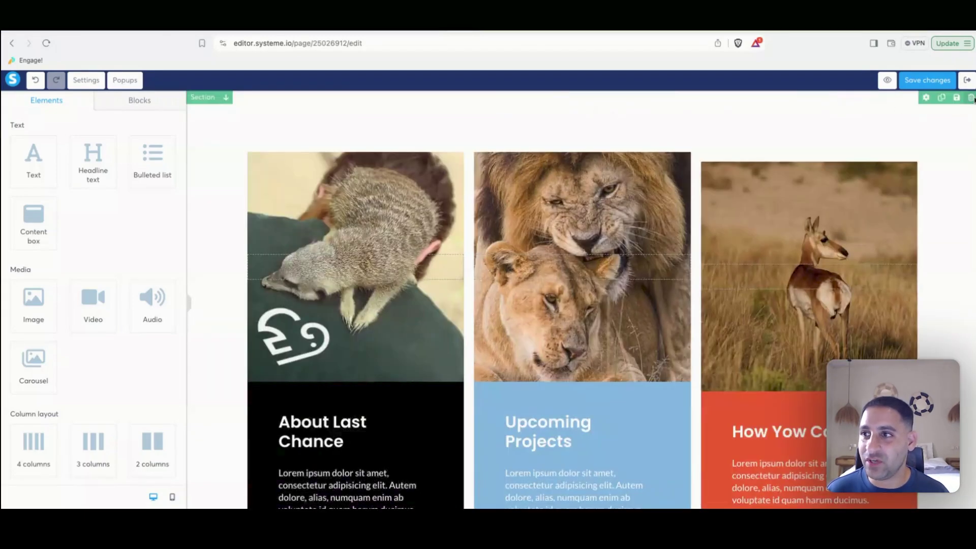
pyautogui.click(971, 98)
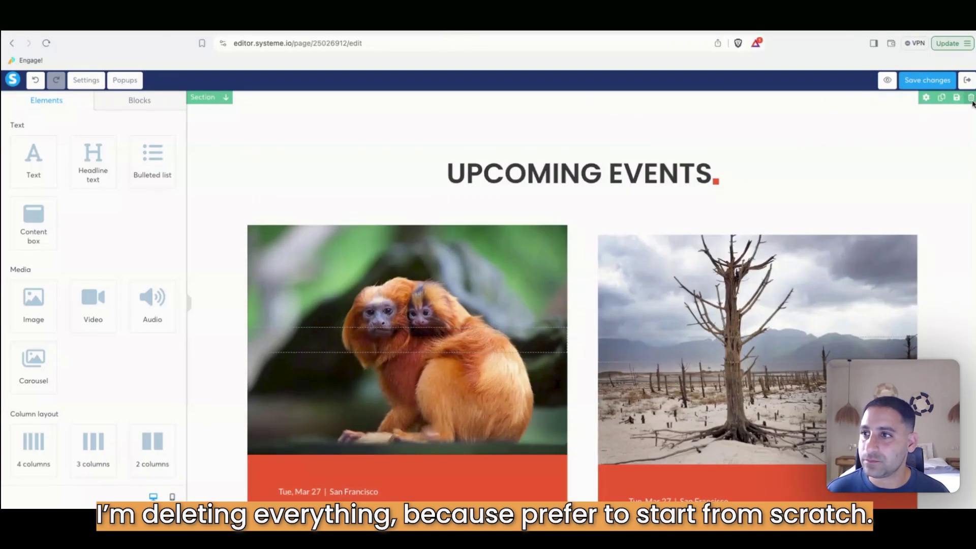
pyautogui.click(971, 98)
pyautogui.click(970, 97)
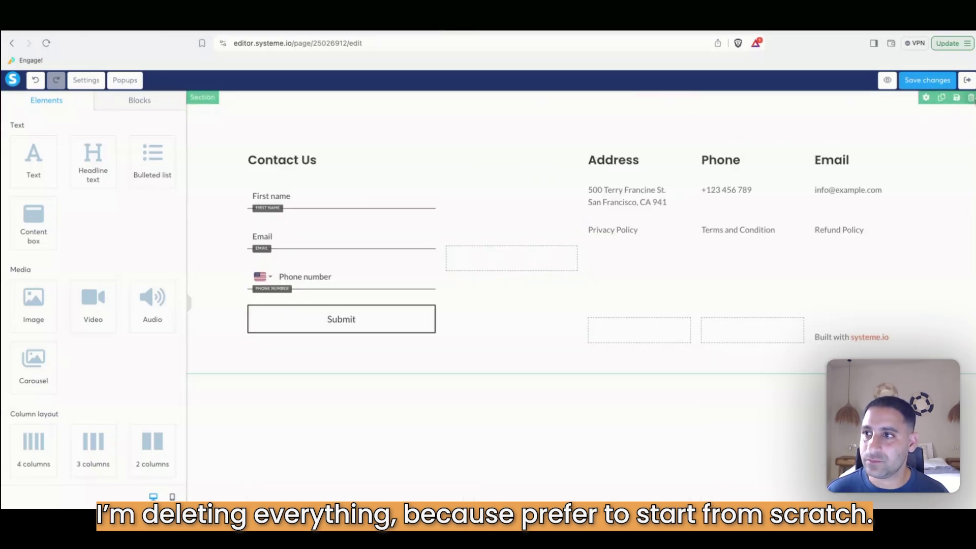
pyautogui.press('Delete')
# Search My blocks for 'waitlist' and place the saved 'partners website waitlist' block on the page
pyautogui.click(142, 105)
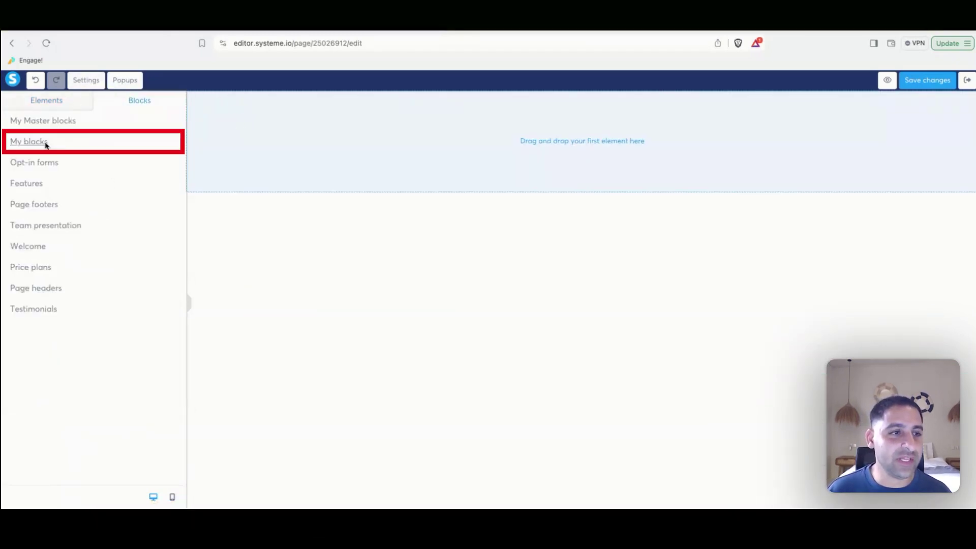
pyautogui.click(44, 142)
pyautogui.click(80, 133)
pyautogui.write('wa')
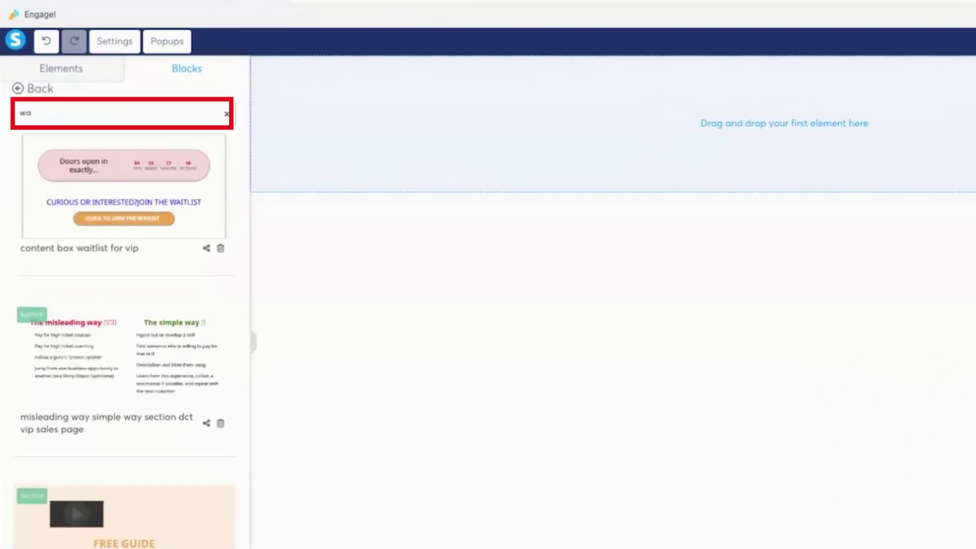
pyautogui.write('itlist')
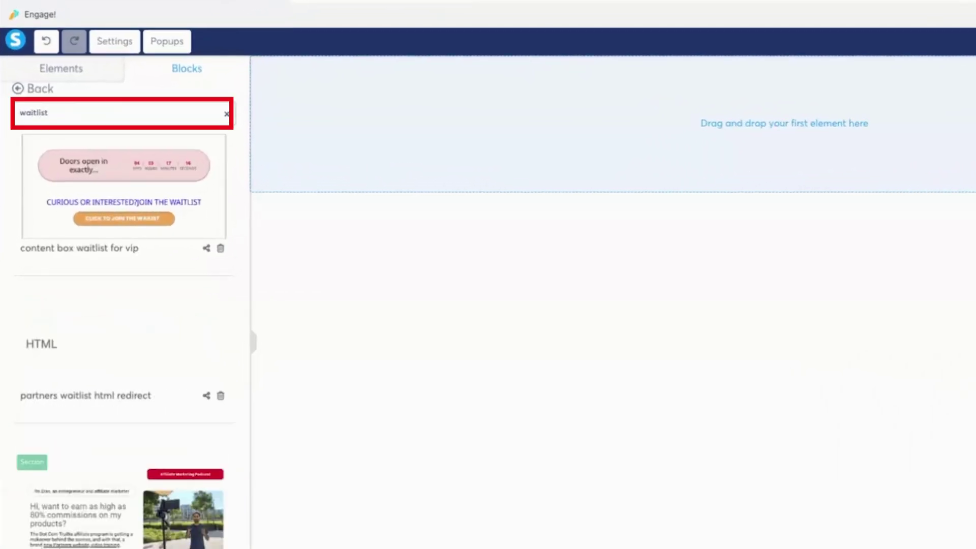
pyautogui.scroll(-3, 122, 305)
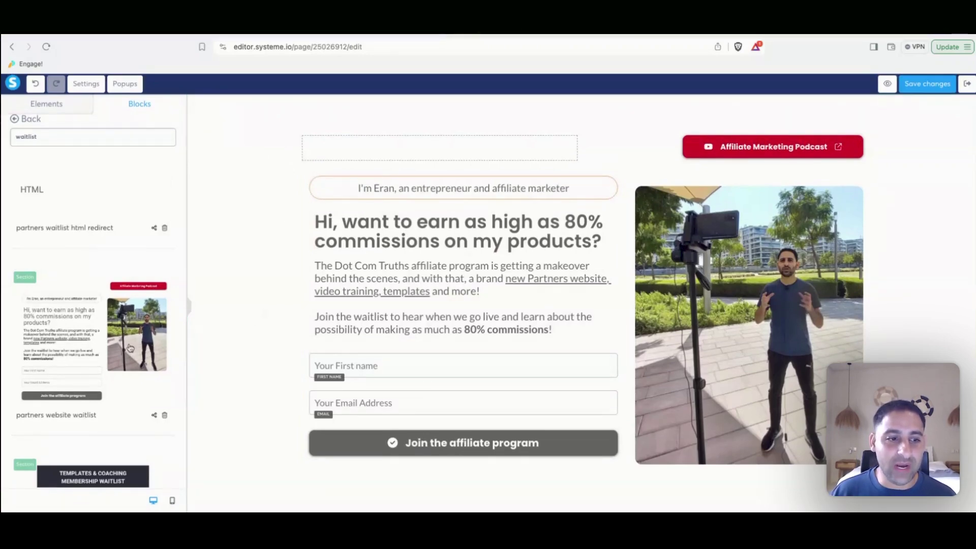
pyautogui.scroll(-6, 111, 350)
pyautogui.scroll(-10, 110, 349)
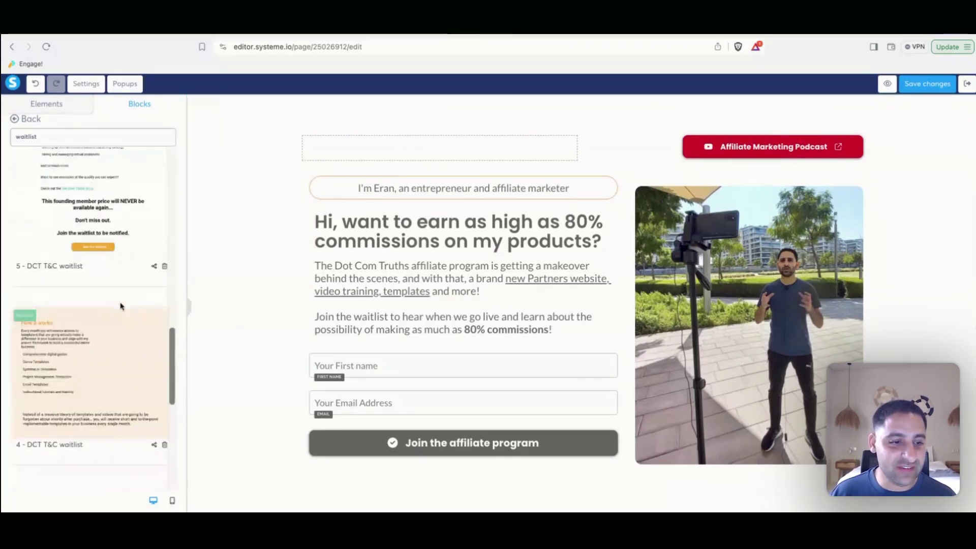
# Make the Join the affiliate program button redirect signups to the next step
pyautogui.click(483, 441)
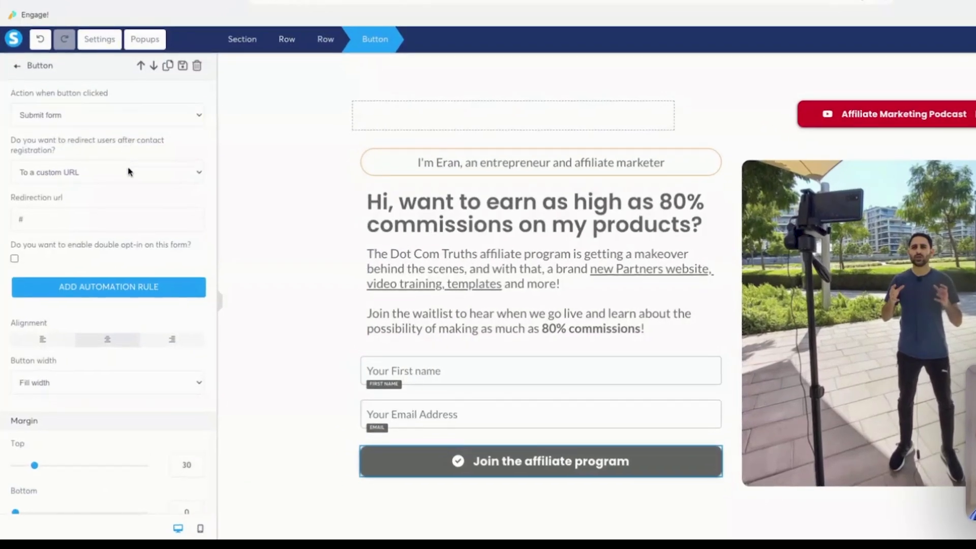
pyautogui.click(125, 163)
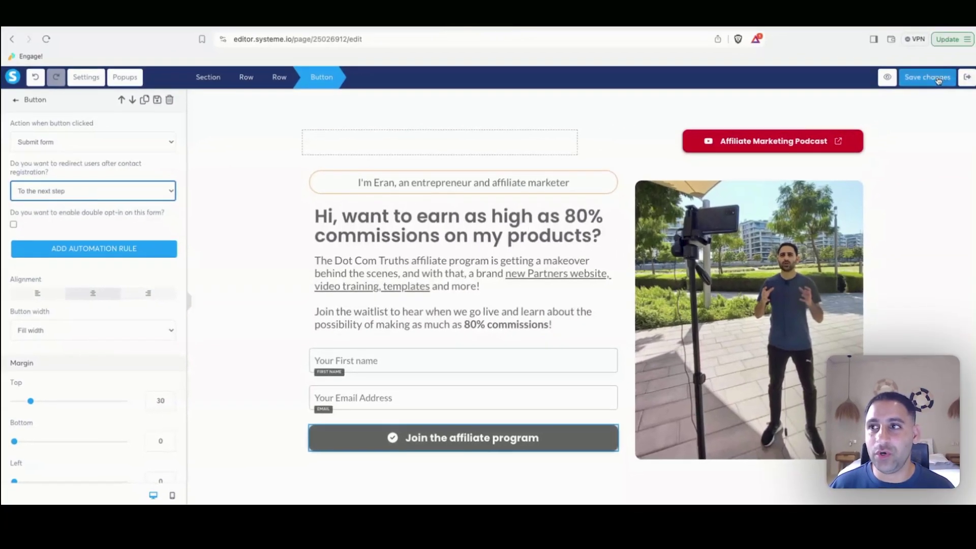
pyautogui.click(938, 77)
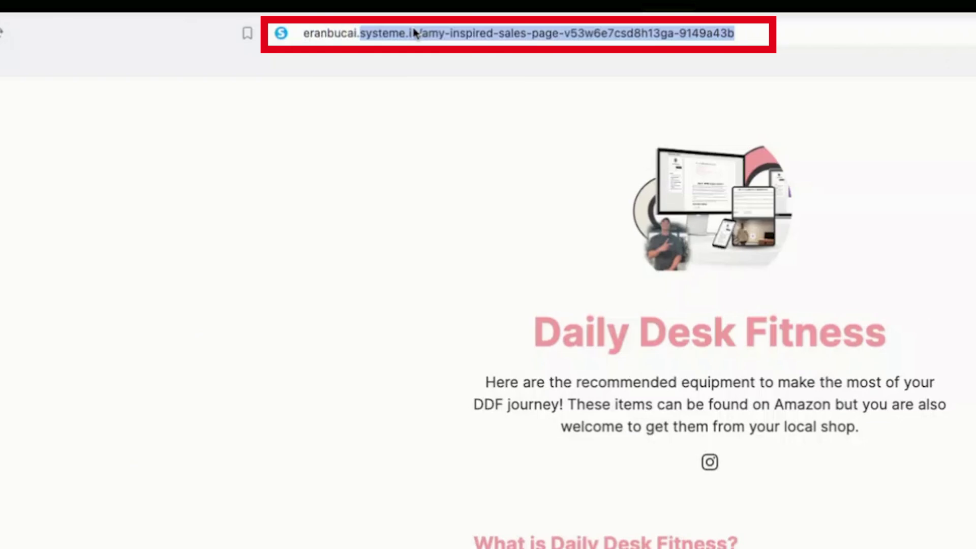
pyautogui.write('com/')
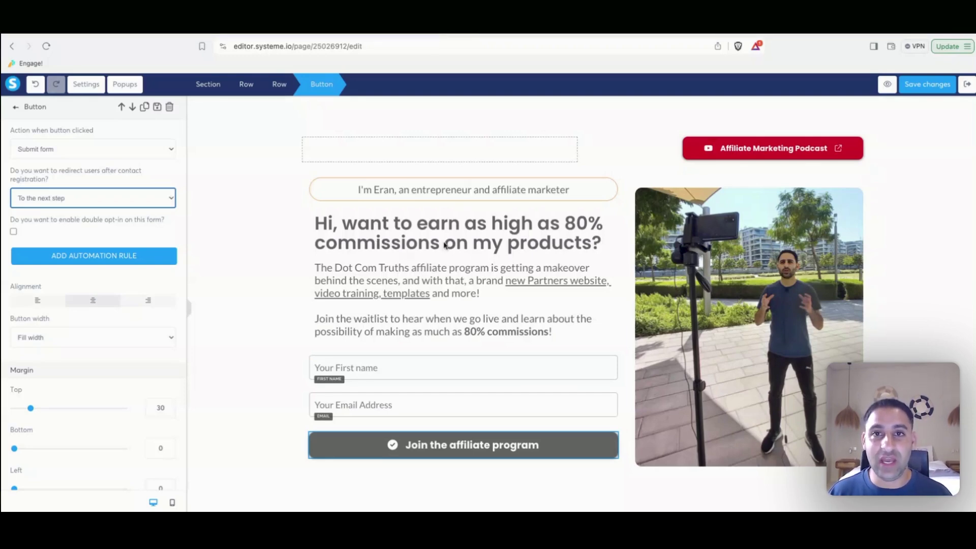
# Save the page and reload affiliatestartupcommunity.com to confirm the 80% commissions waitlist page is live
pyautogui.click(942, 86)
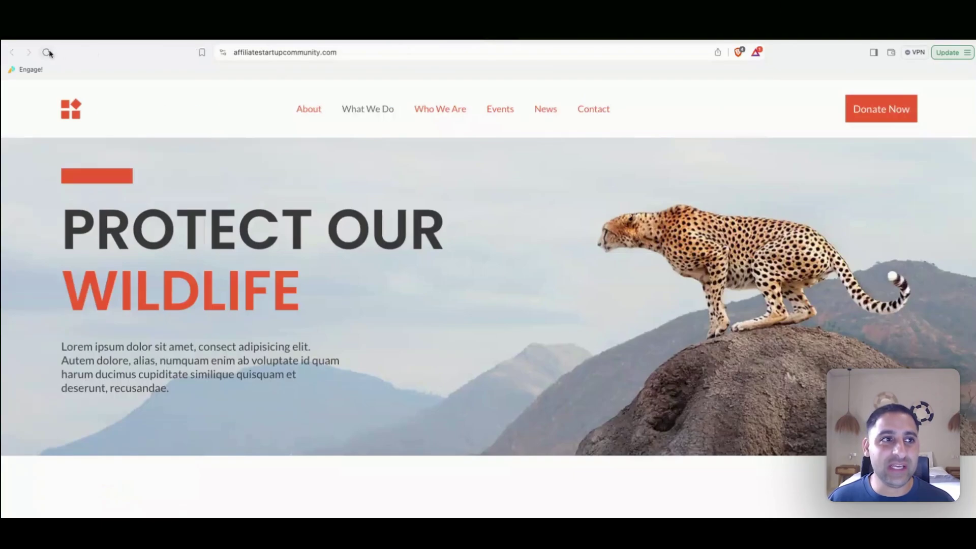
pyautogui.click(46, 51)
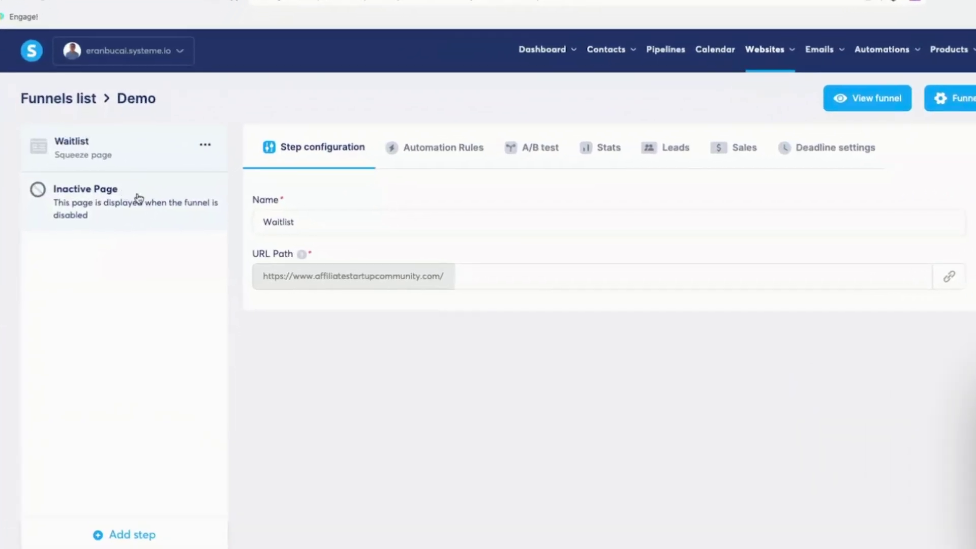
pyautogui.moveTo(263, 283); pyautogui.dragTo(447, 283)
# Change the Waitlist step's URL path to afsdni4 and save it
pyautogui.click(484, 274)
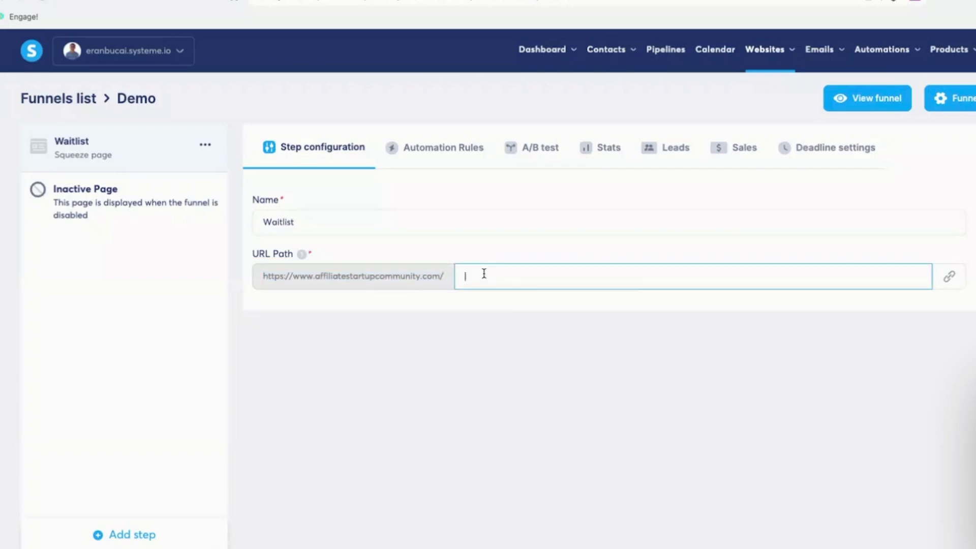
pyautogui.write('afsdni4')
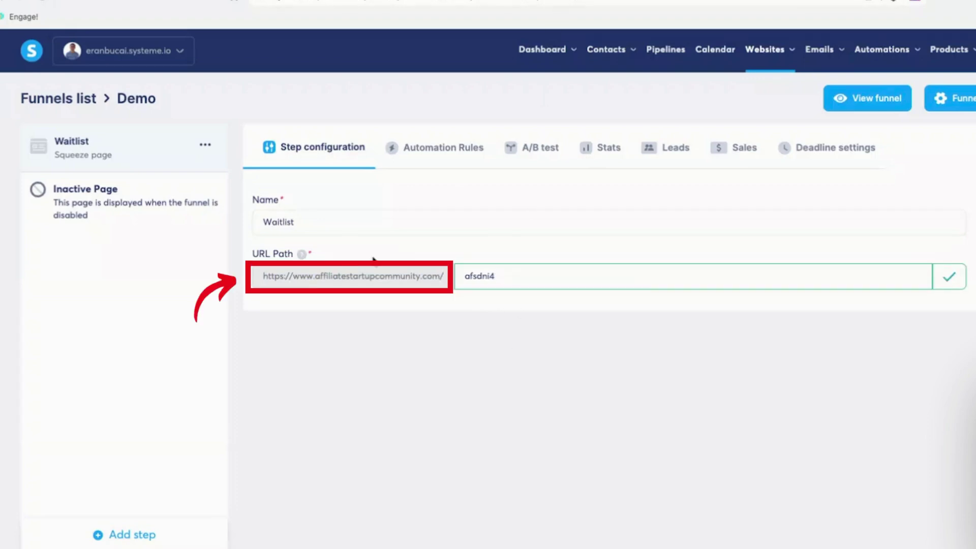
pyautogui.click(295, 280)
# Reload affiliatestartupcommunity.com to confirm the bare domain now returns a 404
pyautogui.moveTo(264, 278); pyautogui.dragTo(422, 290)
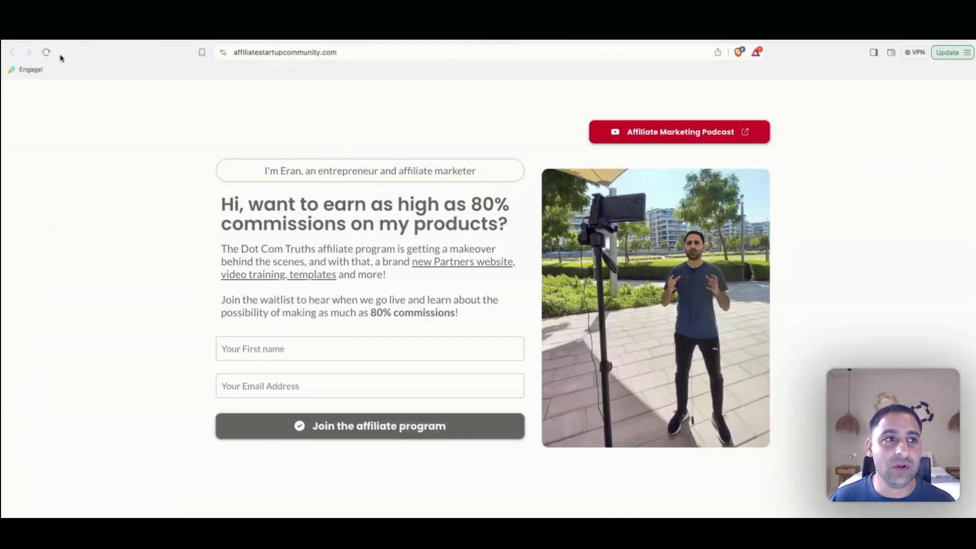
pyautogui.click(44, 53)
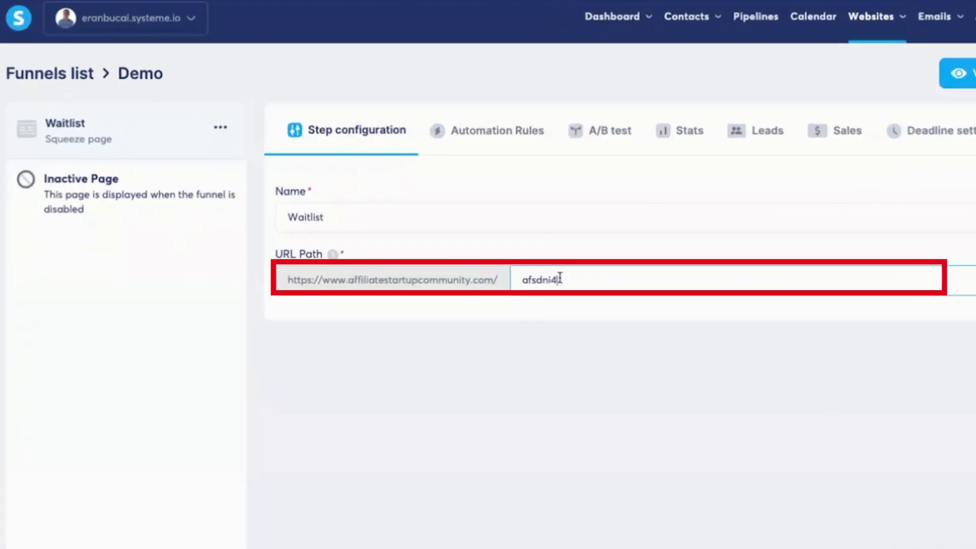
pyautogui.moveTo(415, 280); pyautogui.dragTo(375, 275)
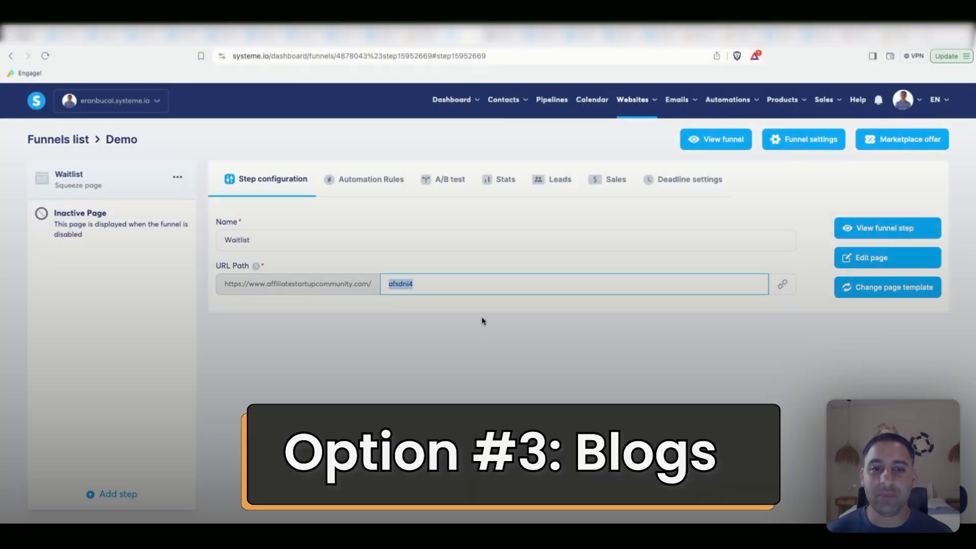
pyautogui.click(493, 138)
pyautogui.moveTo(654, 103)
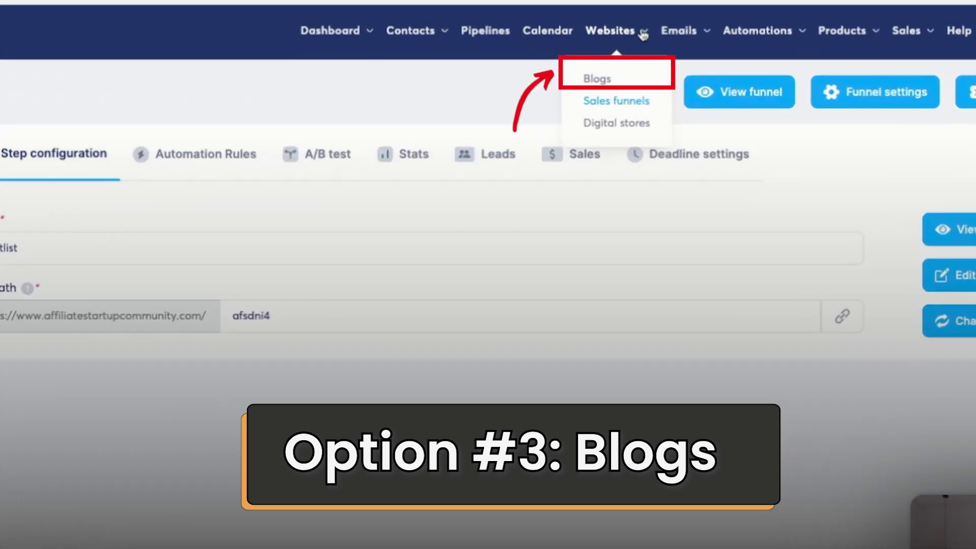
pyautogui.click(601, 77)
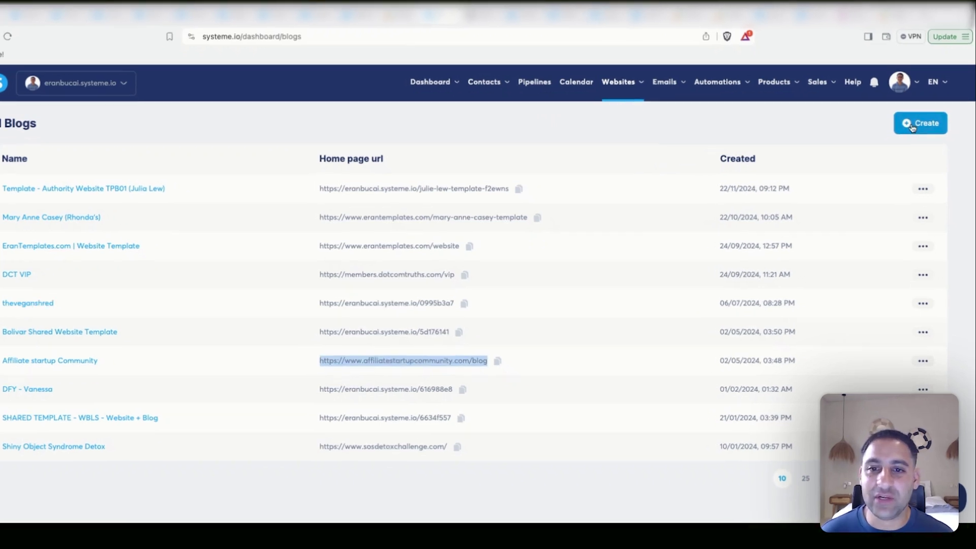
pyautogui.click(922, 139)
pyautogui.click(582, 147)
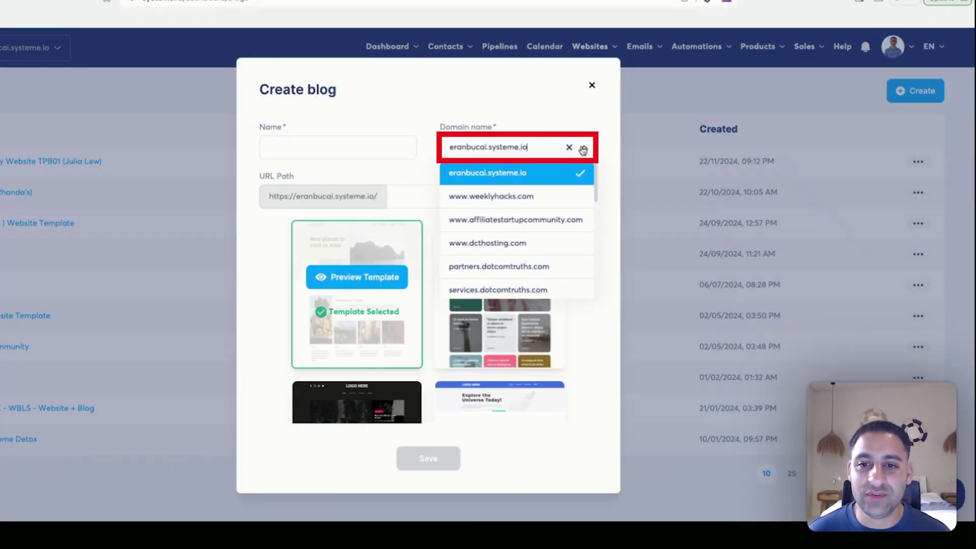
pyautogui.click(517, 216)
# Name the blog 'demo', choose the pink lifestyle template, and save it
pyautogui.click(349, 152)
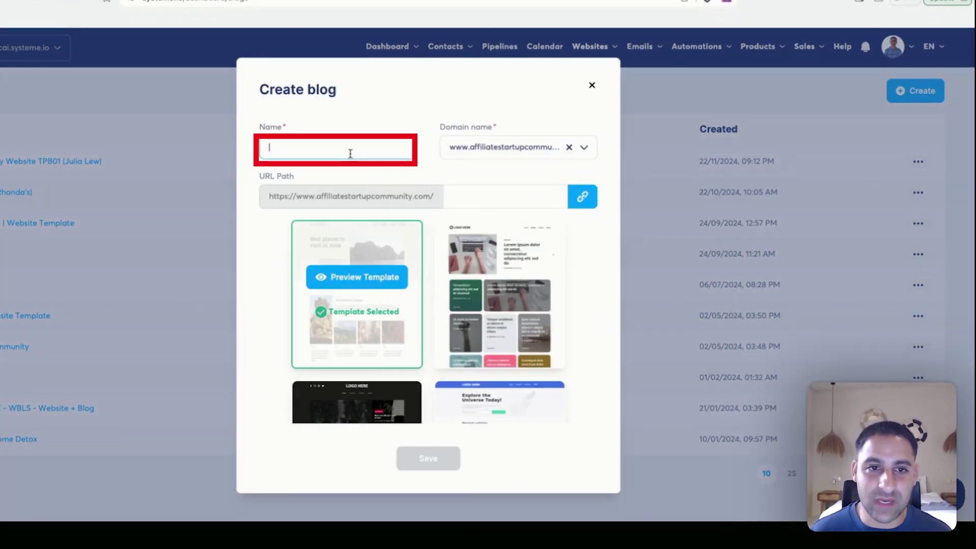
pyautogui.write('demo')
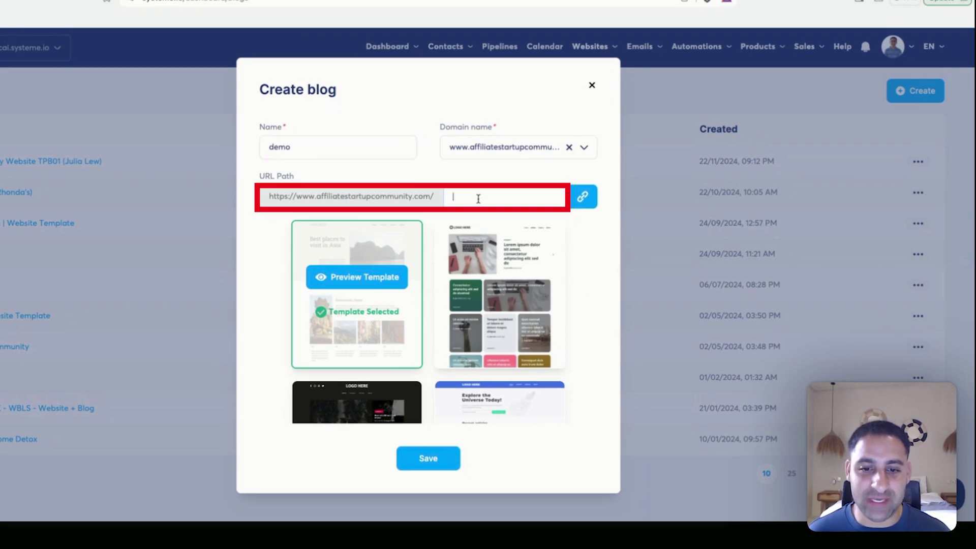
pyautogui.scroll(-10, 436, 307)
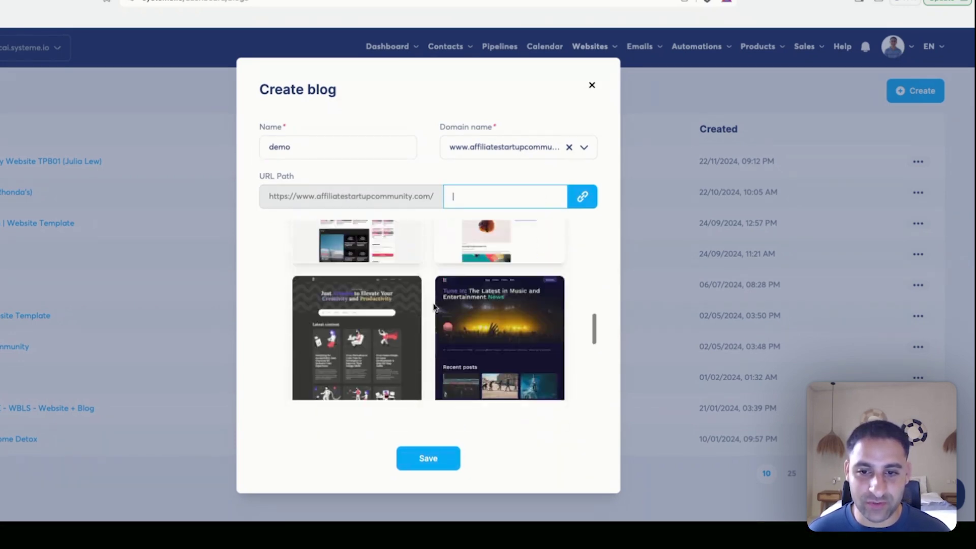
pyautogui.scroll(-10, 433, 307)
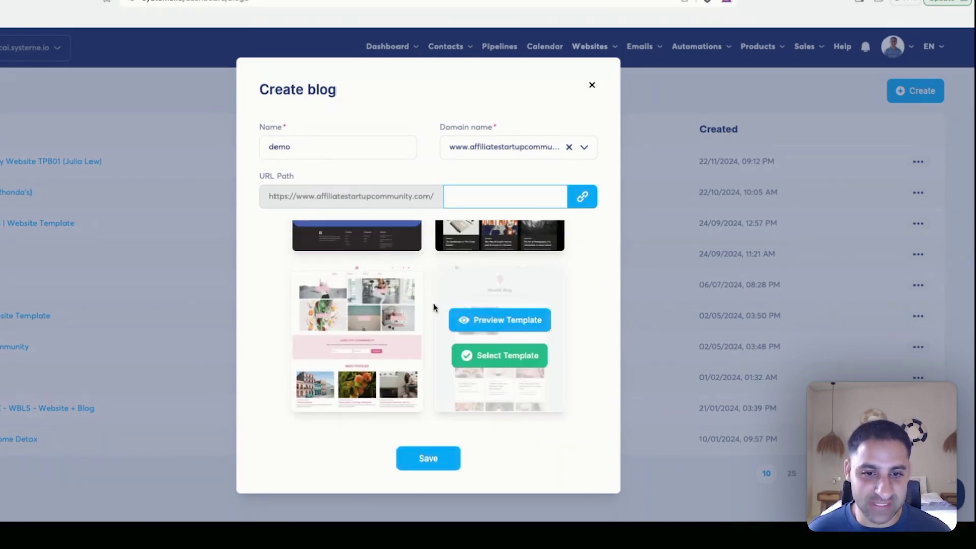
pyautogui.click(356, 358)
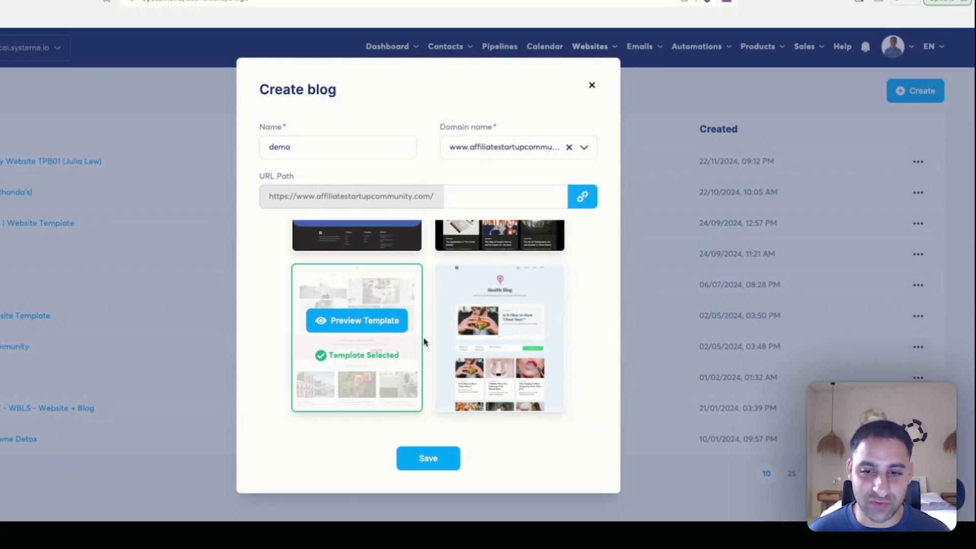
pyautogui.scroll(3, 428, 337)
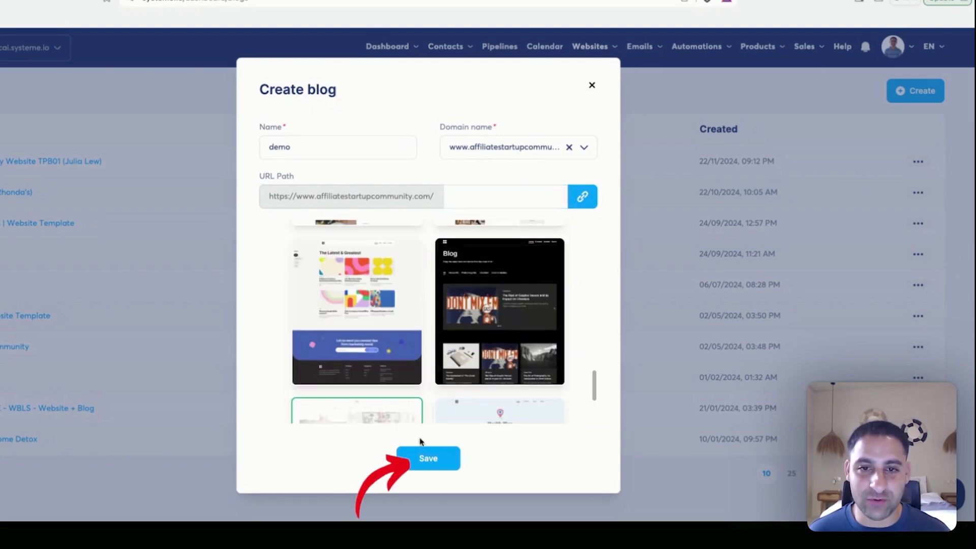
pyautogui.click(428, 458)
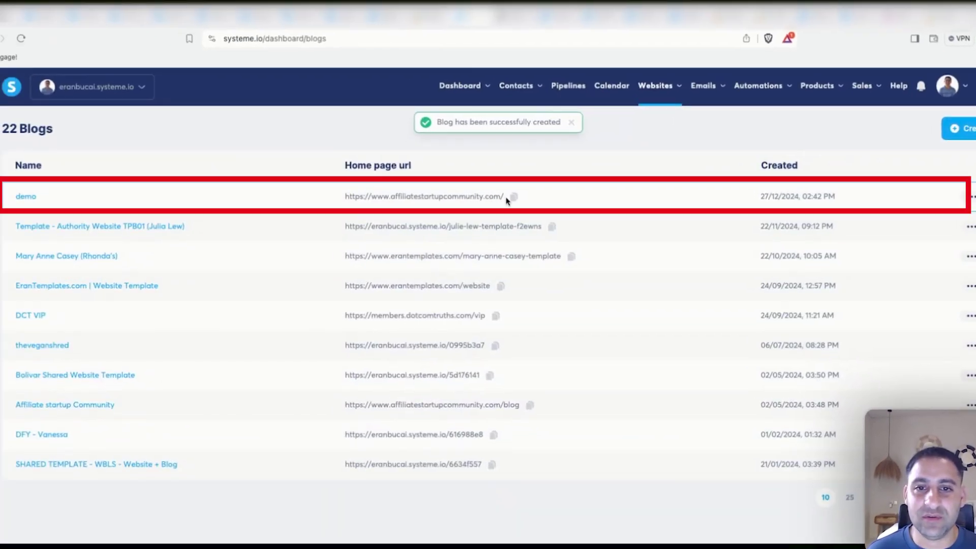
# Go to the demo blog's Pages list and load its Home page in the editor
pyautogui.click(970, 196)
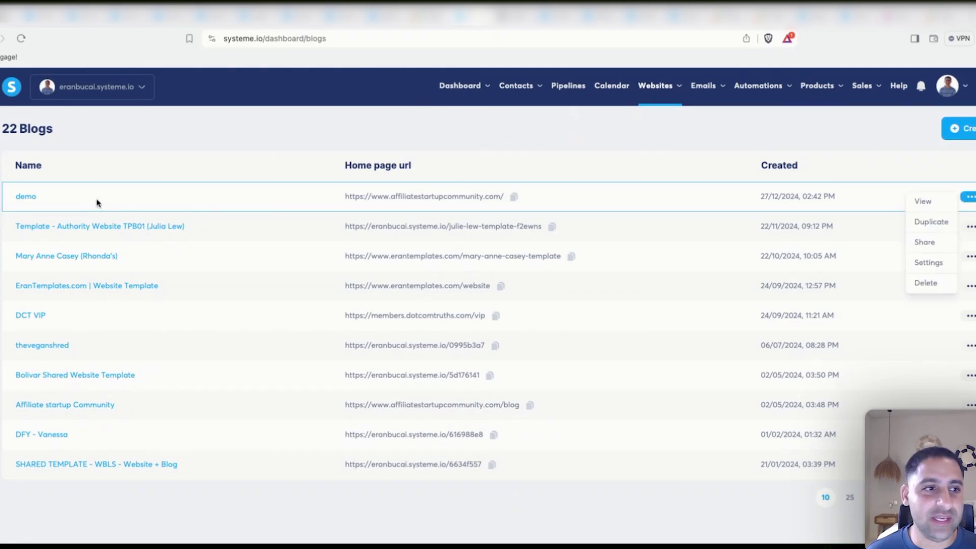
pyautogui.click(26, 199)
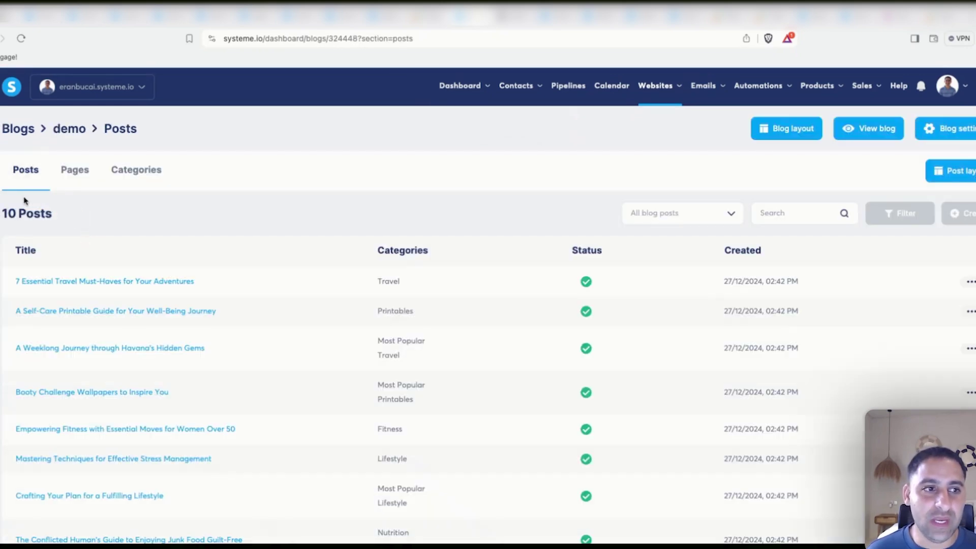
pyautogui.click(72, 174)
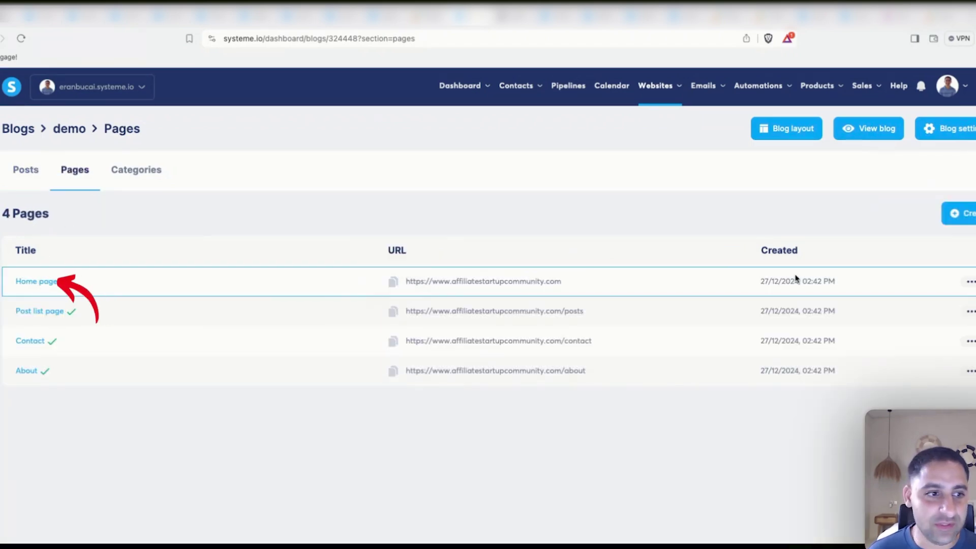
pyautogui.click(48, 284)
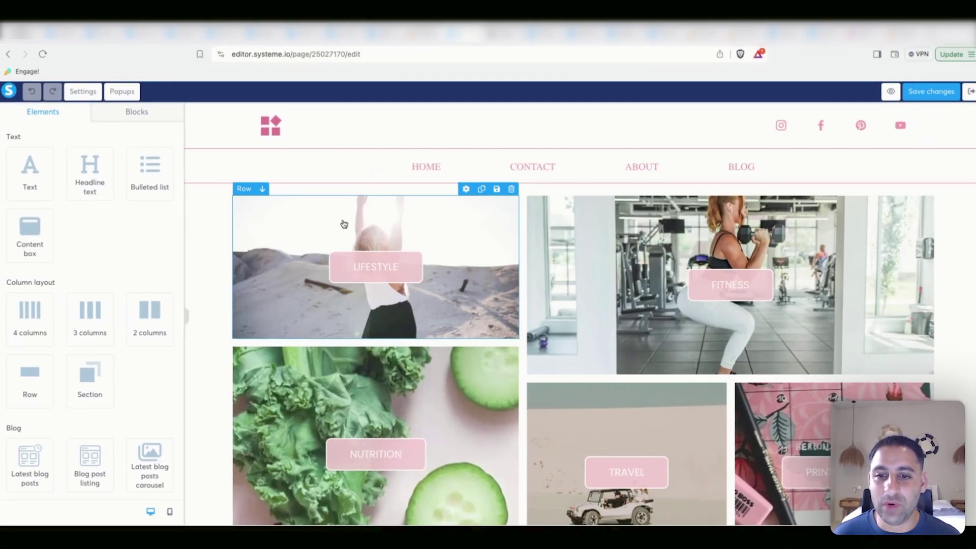
# Exit the editor, verify the demo blog's home page live on affiliatestartupcommunity.com, then return to the dashboard
pyautogui.scroll(-12, 344, 221)
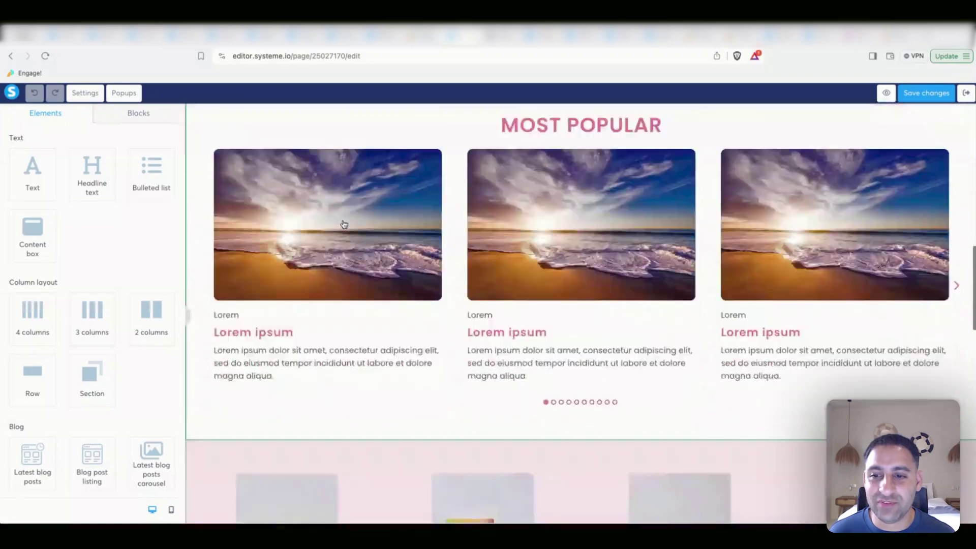
pyautogui.scroll(-10, 344, 225)
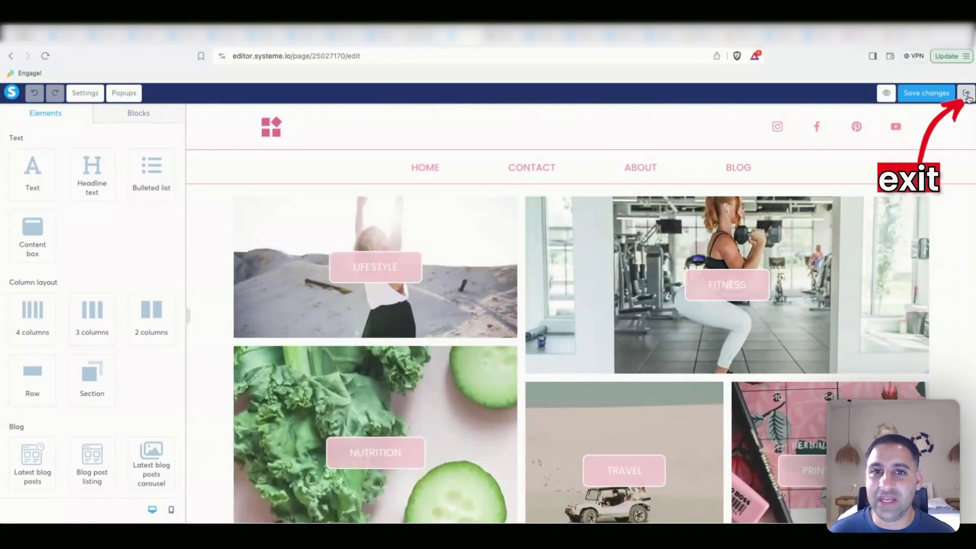
pyautogui.click(967, 94)
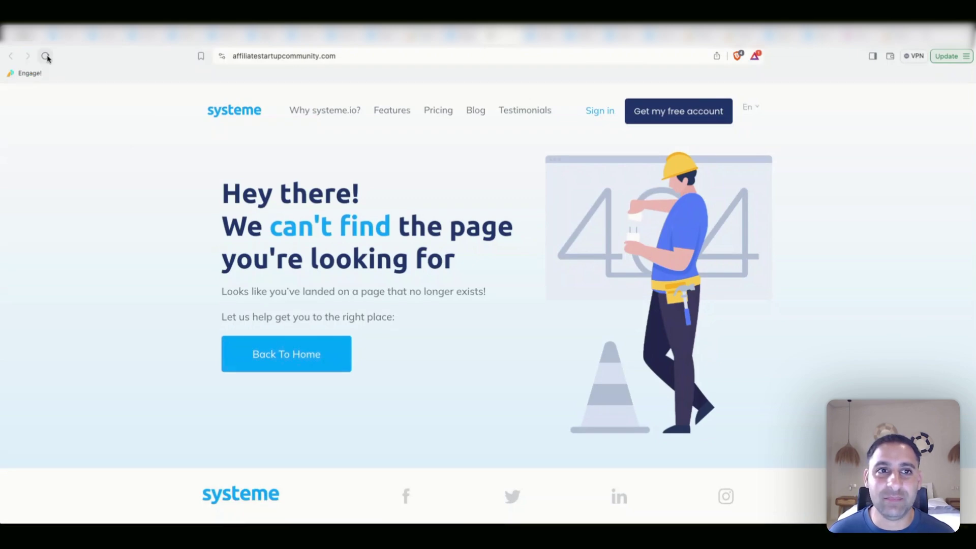
pyautogui.click(46, 56)
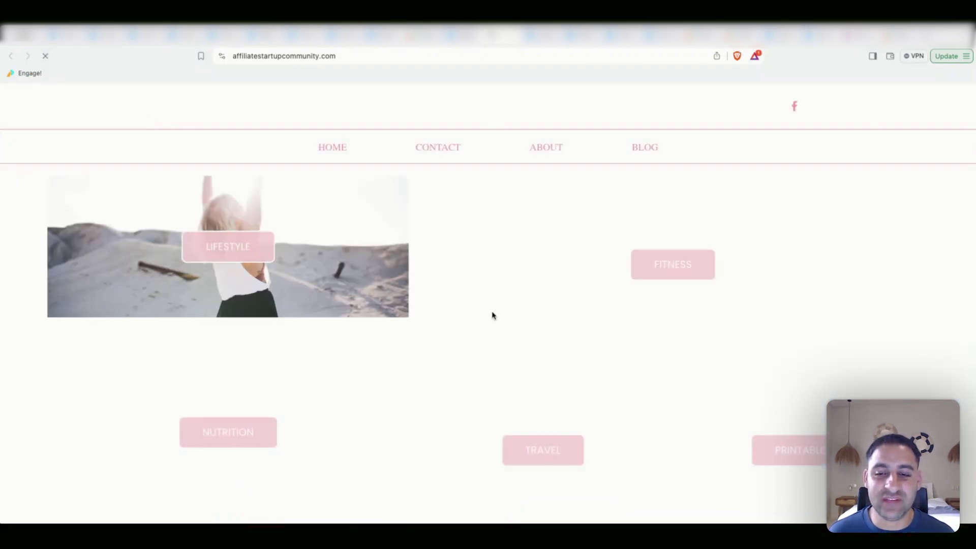
pyautogui.scroll(-10, 490, 316)
pyautogui.scroll(10, 492, 315)
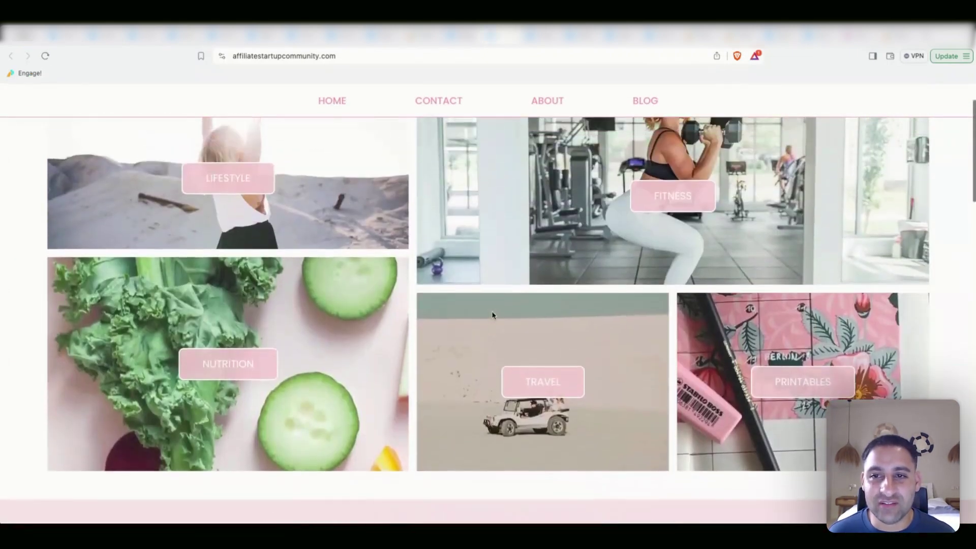
pyautogui.click(469, 35)
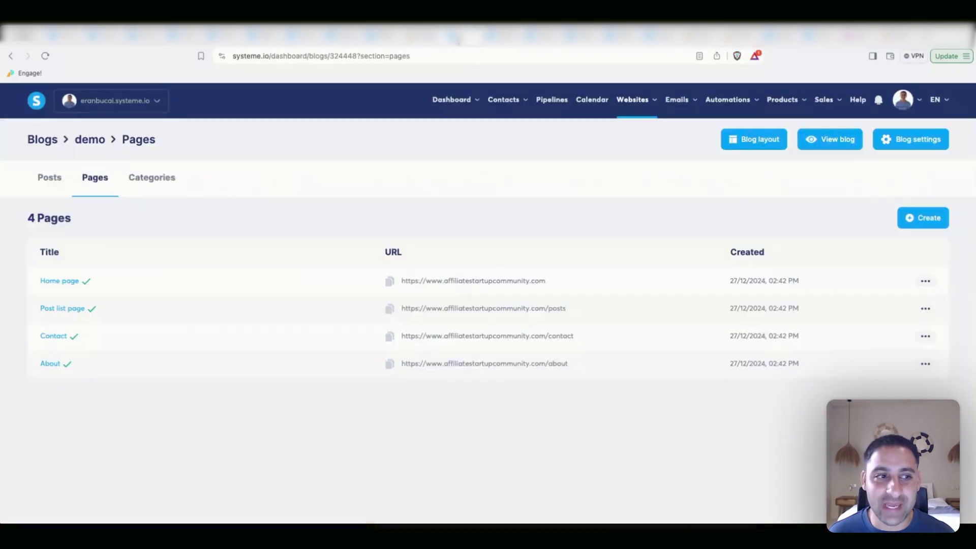